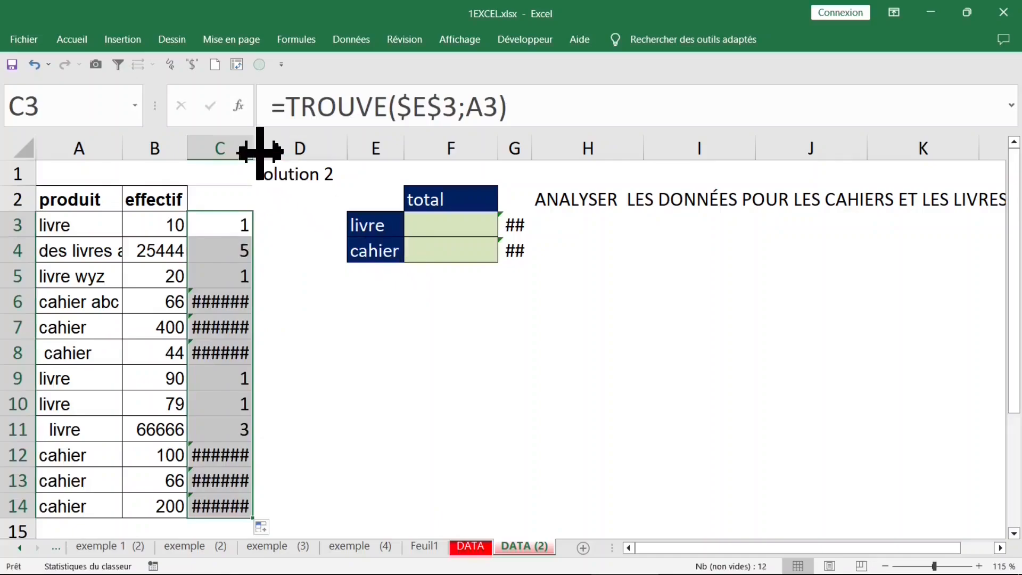
Widen column C and wrap the TROUVE formula in ESTNUM across C3:C14, giving =ESTNUM(TROUVE($E$3;A3))
{"action": "left_click_drag", "start_coordinate": [254, 149], "coordinate": [296, 146]}
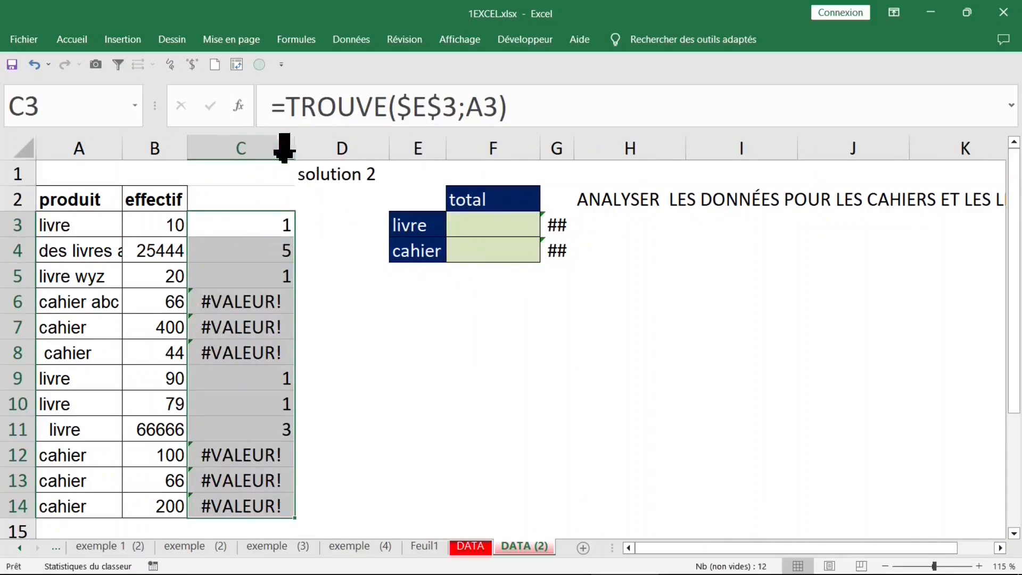
{"action": "left_click", "coordinate": [288, 105]}
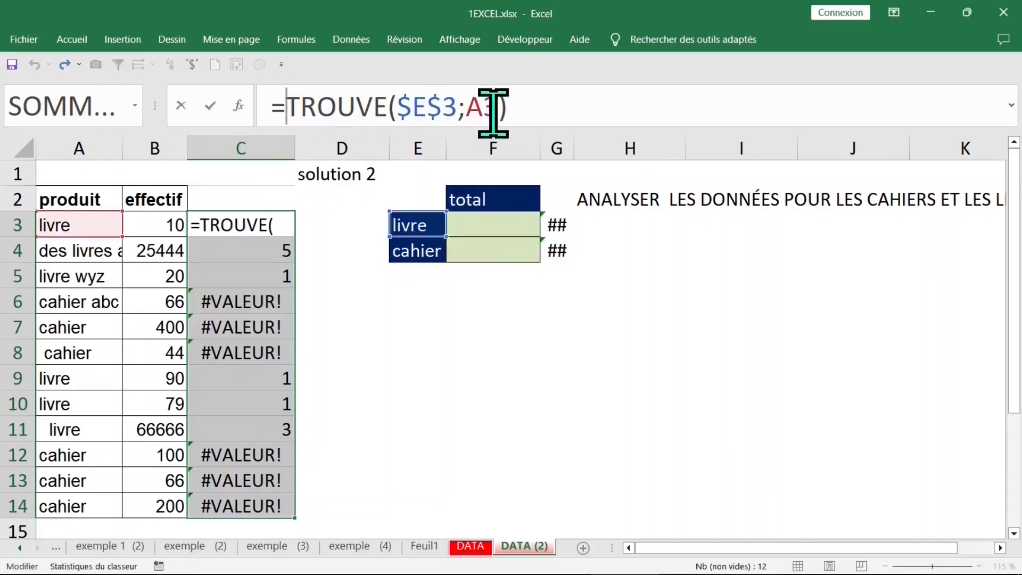
{"action": "type", "text": "est"}
{"action": "type", "text": "n"}
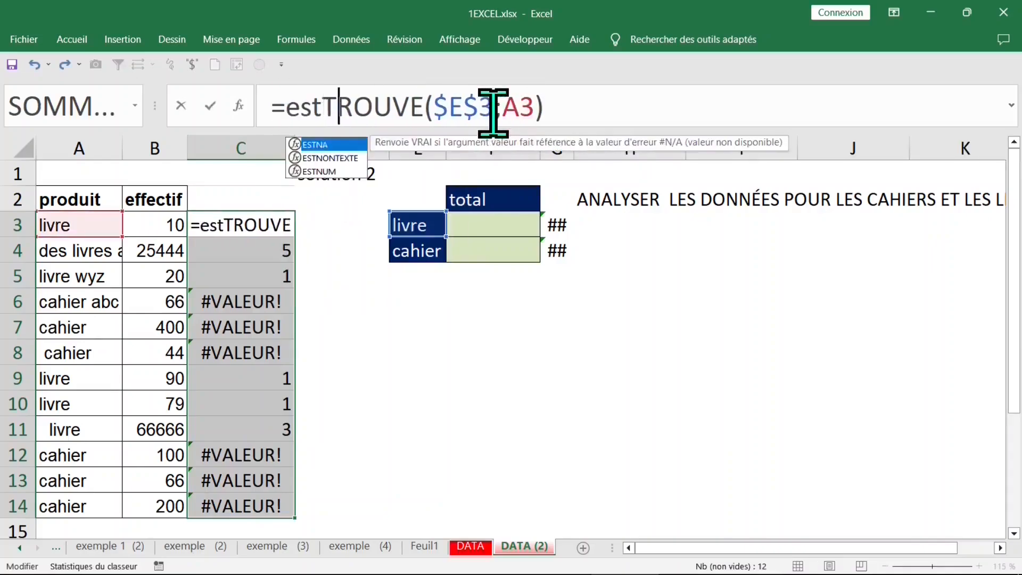
{"action": "key", "text": "Tab"}
{"action": "left_click", "coordinate": [714, 105]}
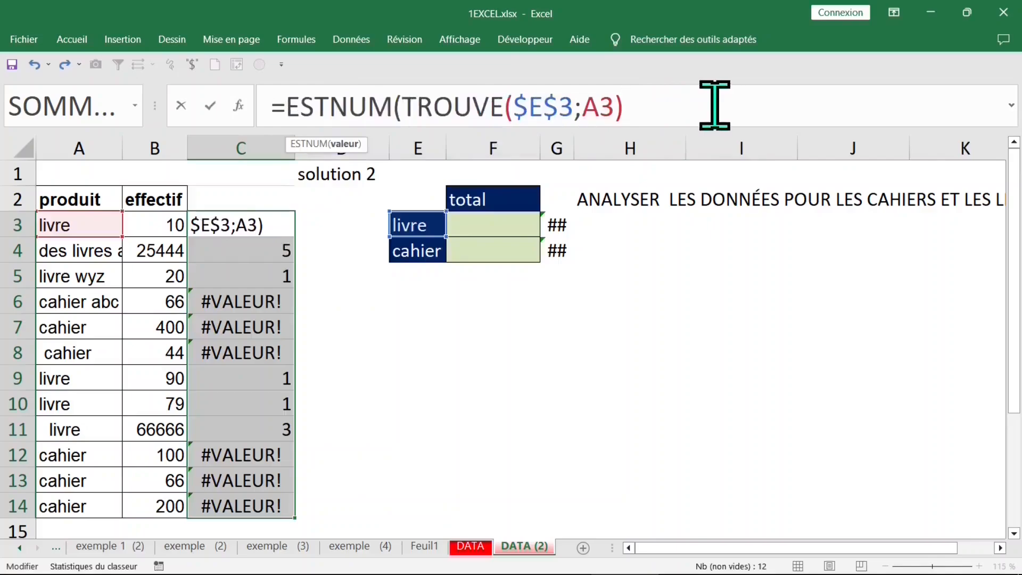
{"action": "type", "text": ")"}
{"action": "key", "text": "ctrl+Return"}
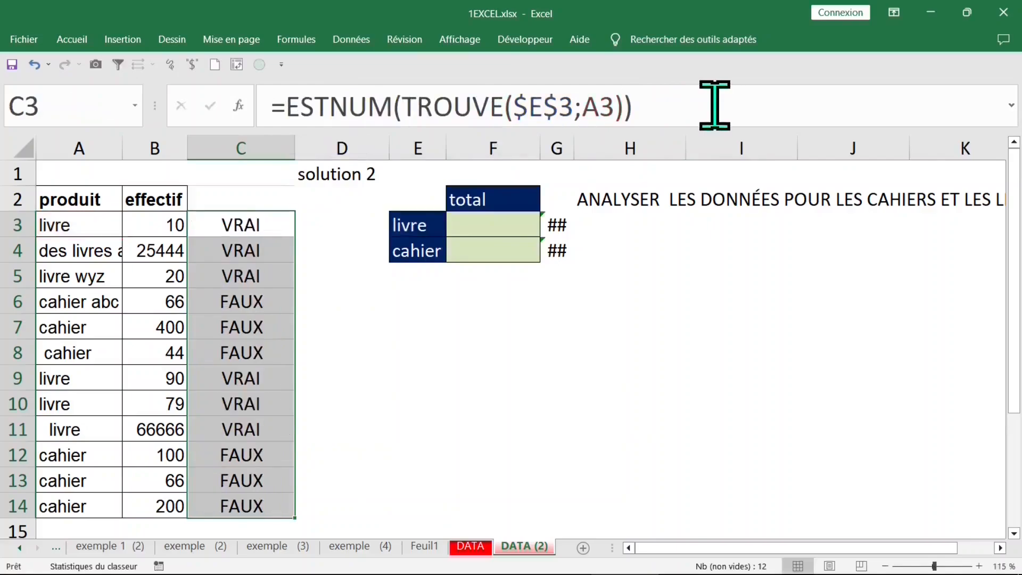
Multiply the ESTNUM formula by 1 across C3:C14, giving =1*ESTNUM(TROUVE($E$3;A3))
{"action": "left_click", "coordinate": [287, 106]}
{"action": "type", "text": "1-"}
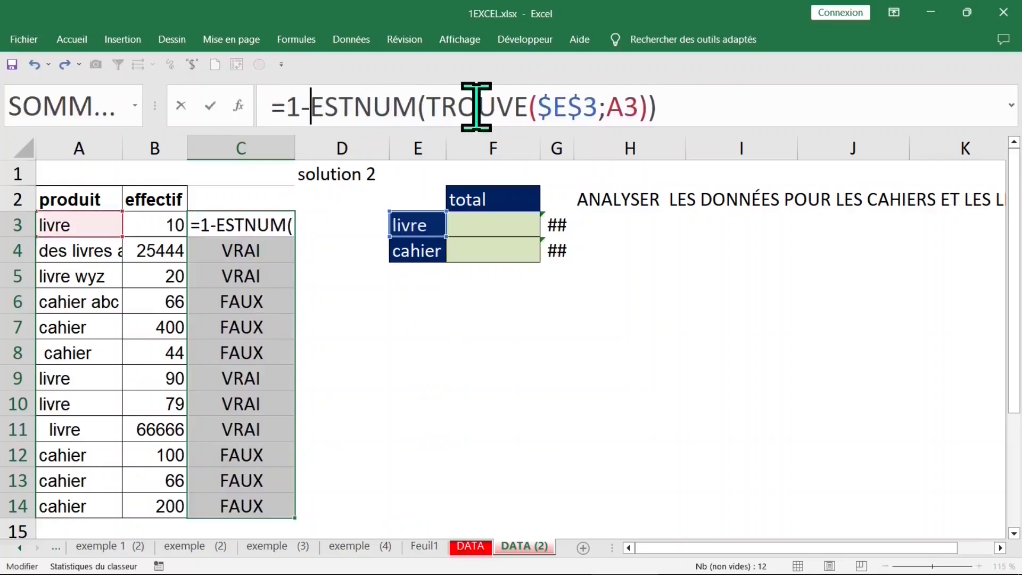
{"action": "key", "text": "BackSpace"}
{"action": "type", "text": "*"}
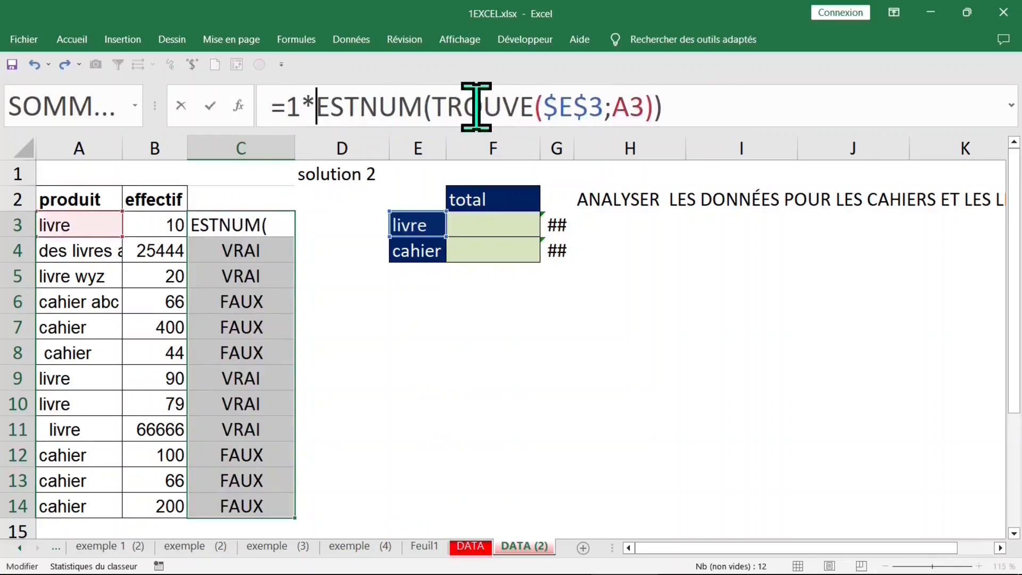
{"action": "key", "text": "ctrl+Return"}
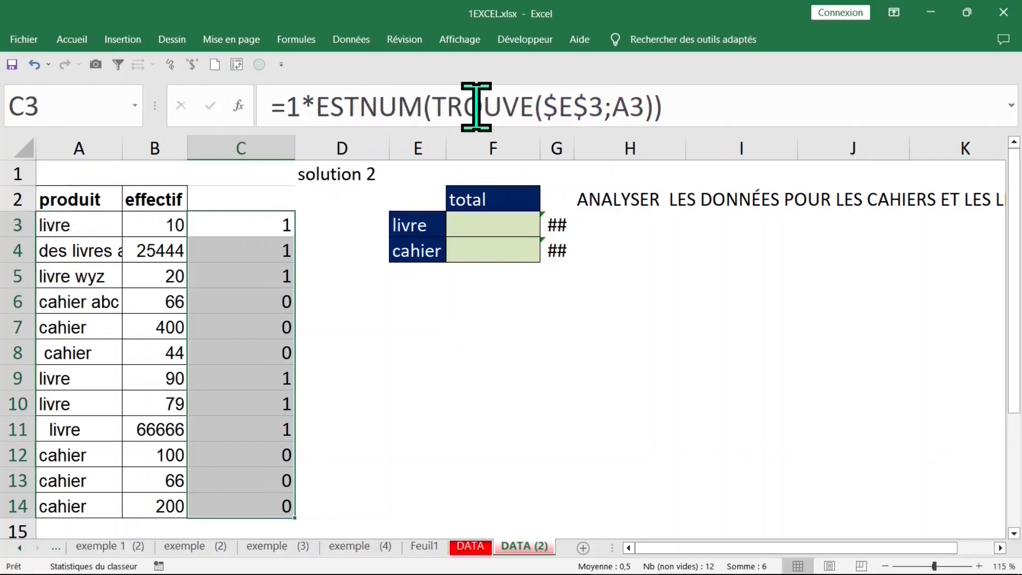
Calculate the livre total in F3 with =SOMMEPROD((C3:C14)*(B3:B14))
{"action": "left_click", "coordinate": [492, 225]}
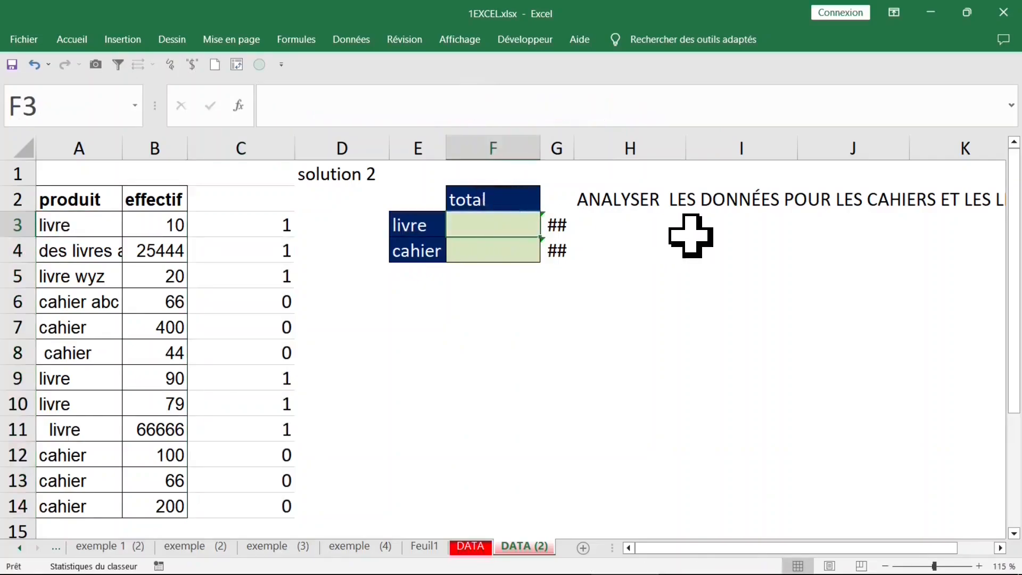
{"action": "type", "text": "=sommeprod"}
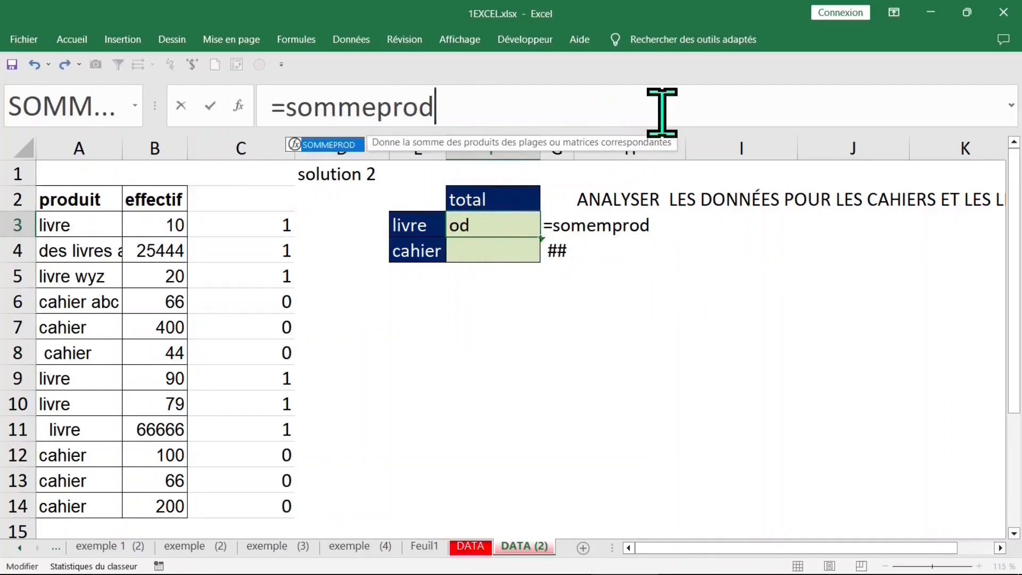
{"action": "key", "text": "Tab"}
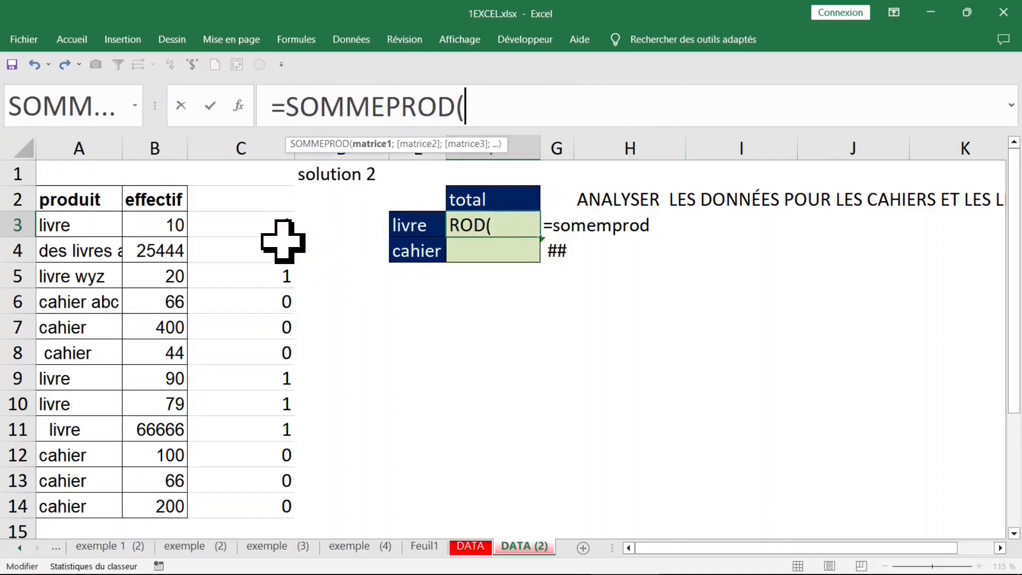
{"action": "left_click", "coordinate": [288, 229]}
{"action": "key", "text": "ctrl+shift+Down"}
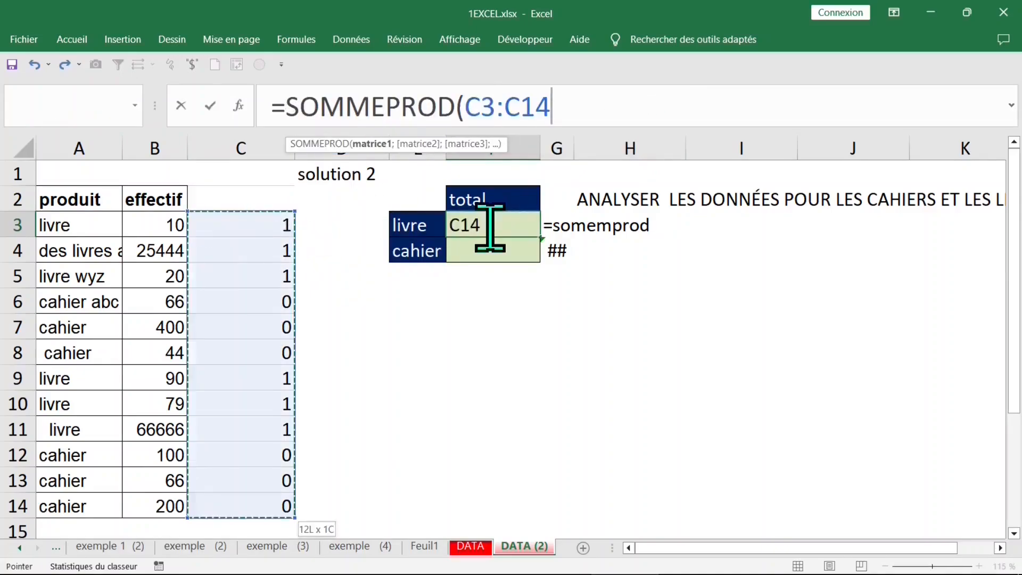
{"action": "type", "text": ")*"}
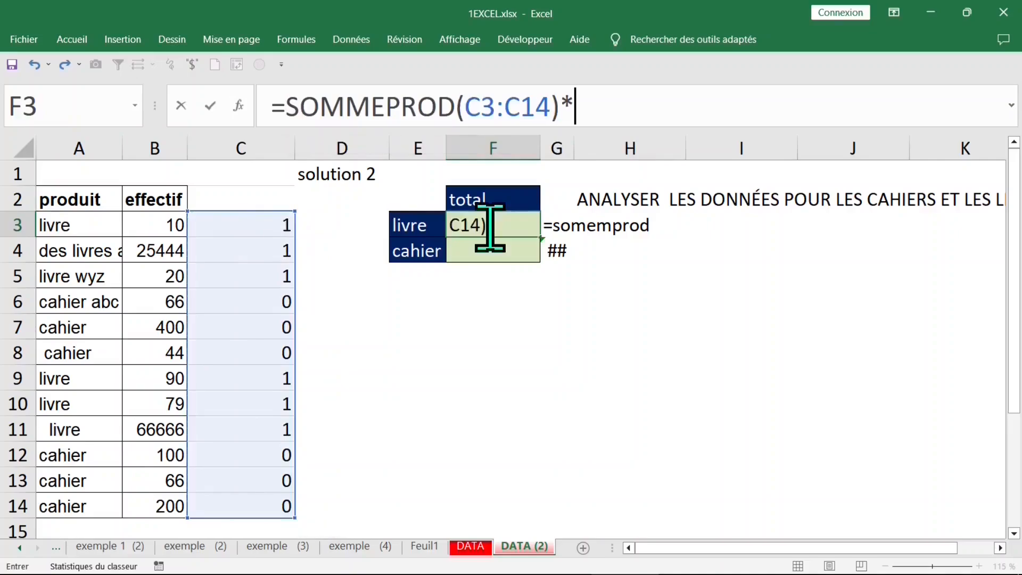
{"action": "left_click", "coordinate": [464, 106]}
{"action": "type", "text": "("}
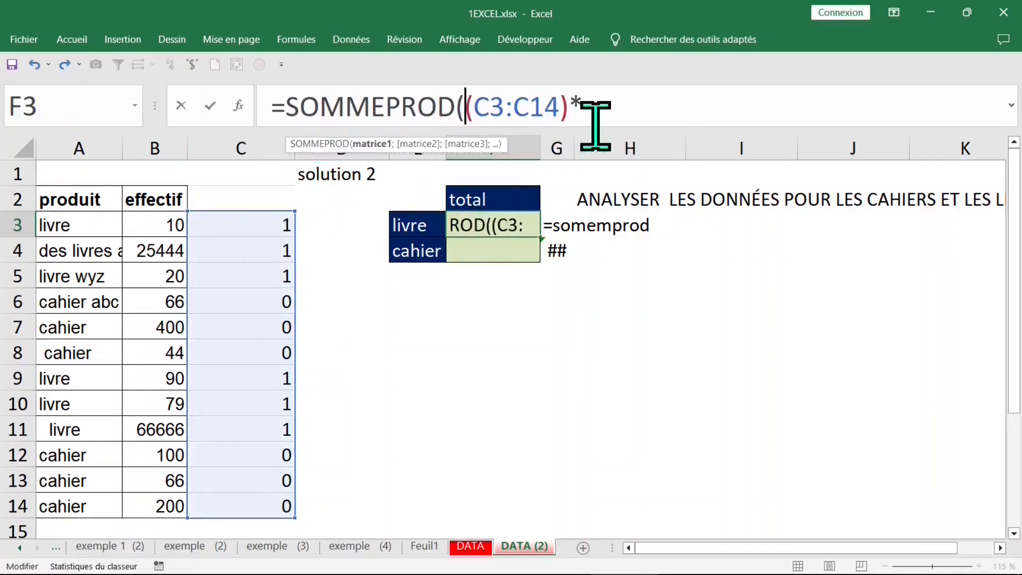
{"action": "left_click", "coordinate": [611, 105]}
{"action": "type", "text": "("}
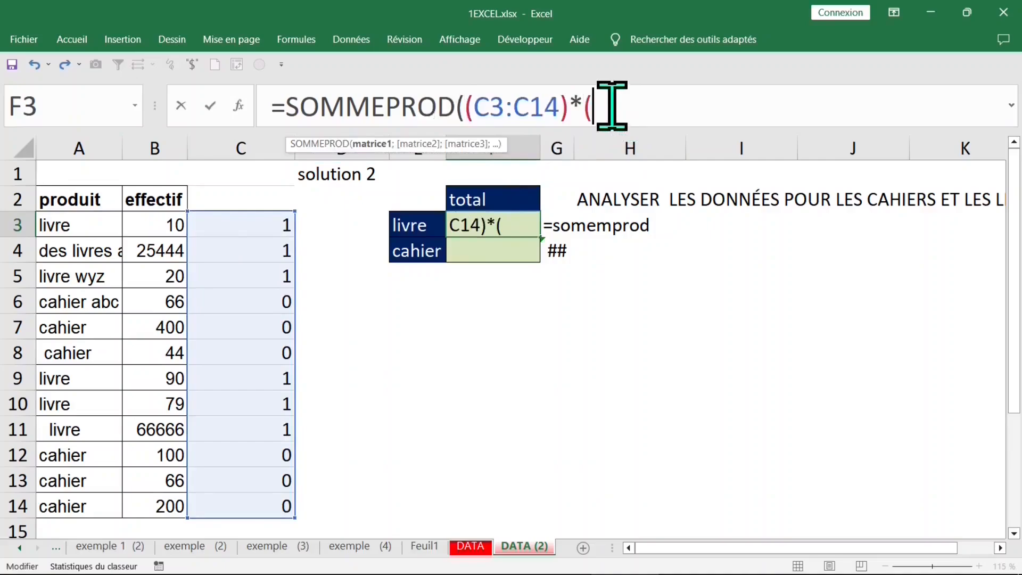
{"action": "left_click", "coordinate": [134, 230]}
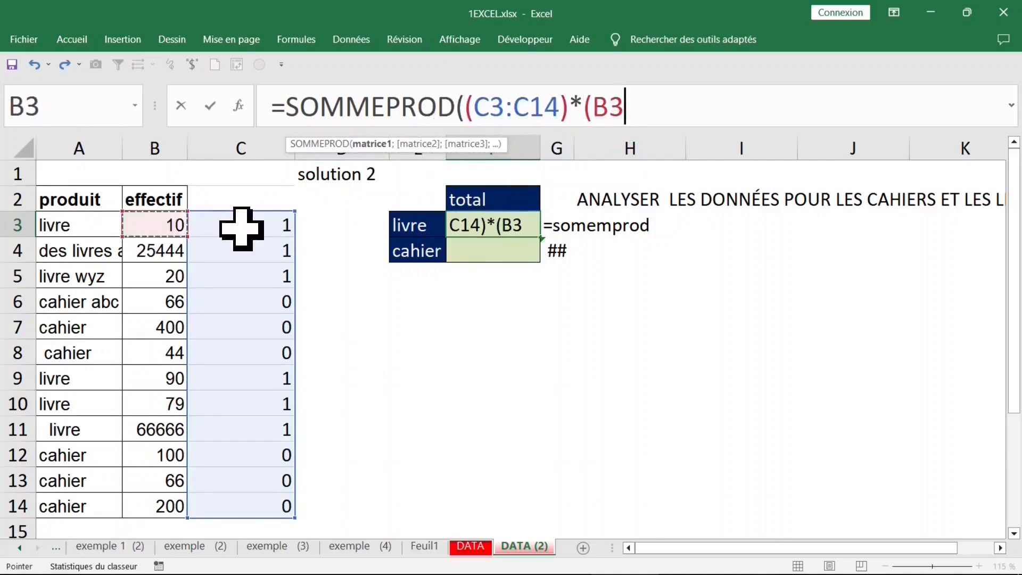
{"action": "key", "text": "ctrl+shift+Down"}
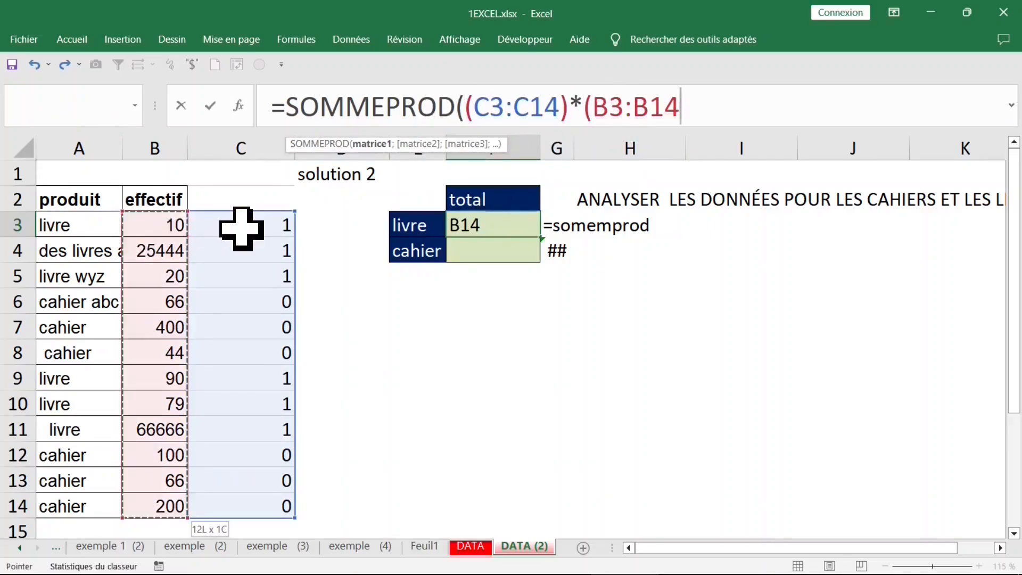
{"action": "type", "text": "))"}
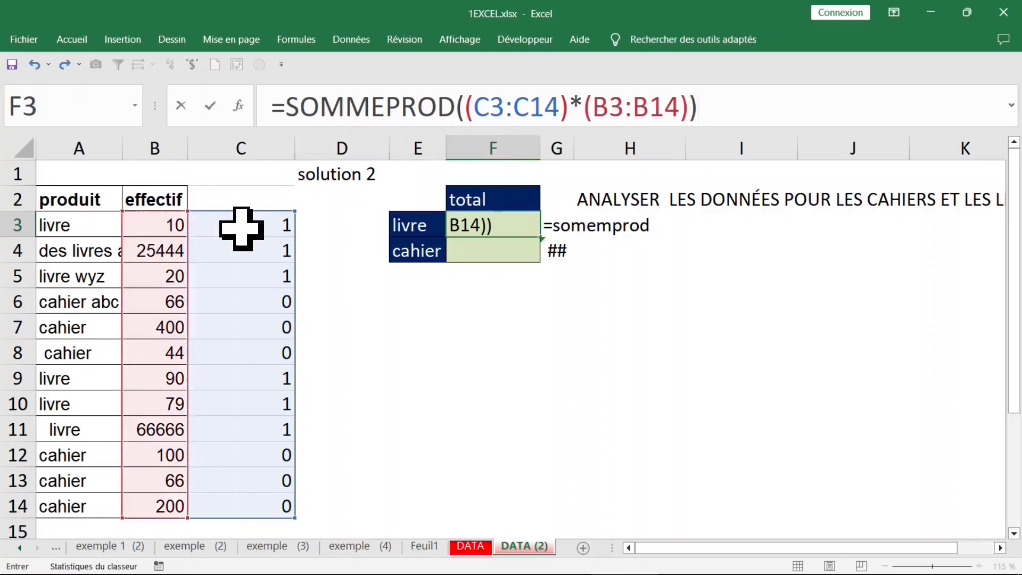
{"action": "key", "text": "Return"}
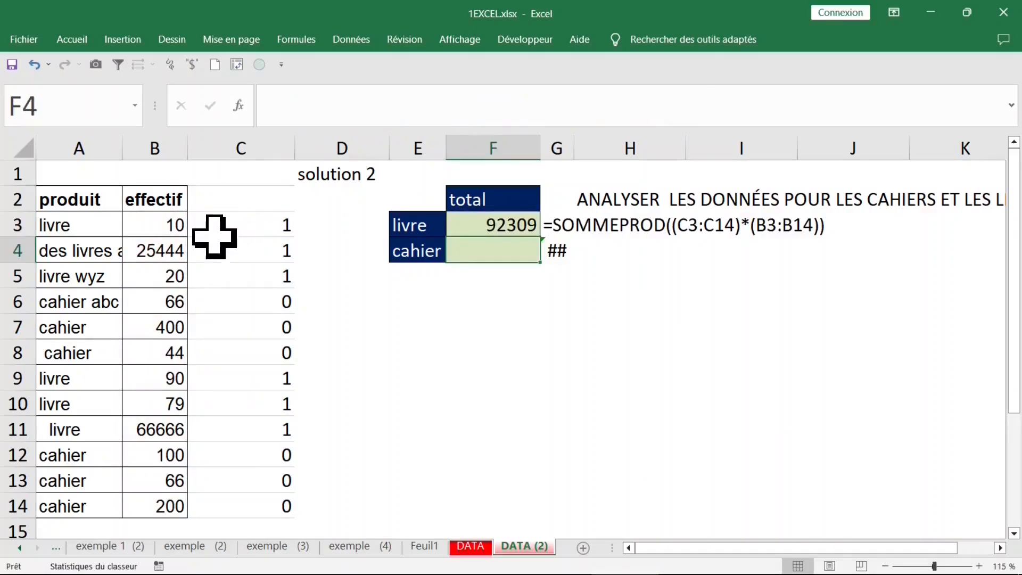
Set the effectif in B4 to 1 and the effectif in B11 to 4
{"action": "left_click", "coordinate": [160, 248]}
{"action": "type", "text": "1"}
{"action": "key", "text": "Return"}
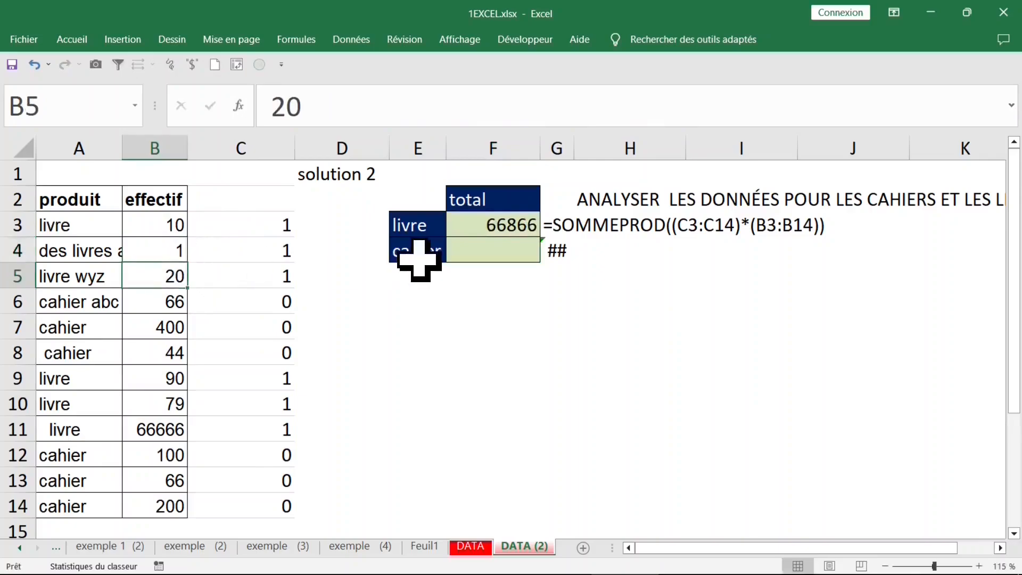
{"action": "left_click", "coordinate": [160, 429]}
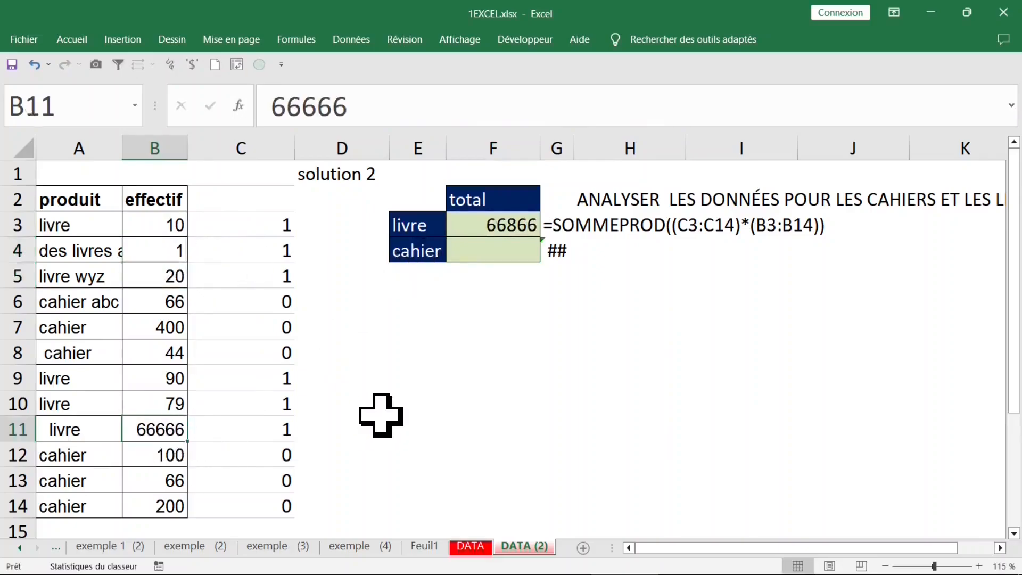
{"action": "type", "text": "4"}
{"action": "key", "text": "Return"}
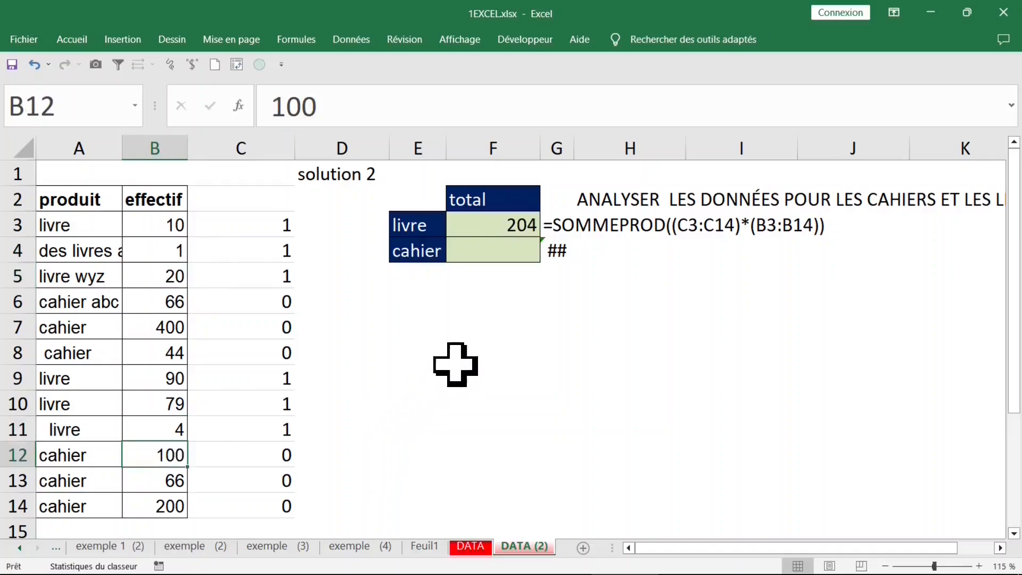
Make both ranges in the F3 formula absolute, giving =SOMMEPROD(($C$3:$C$14)*($B$3:$B$14))
{"action": "left_click", "coordinate": [513, 227]}
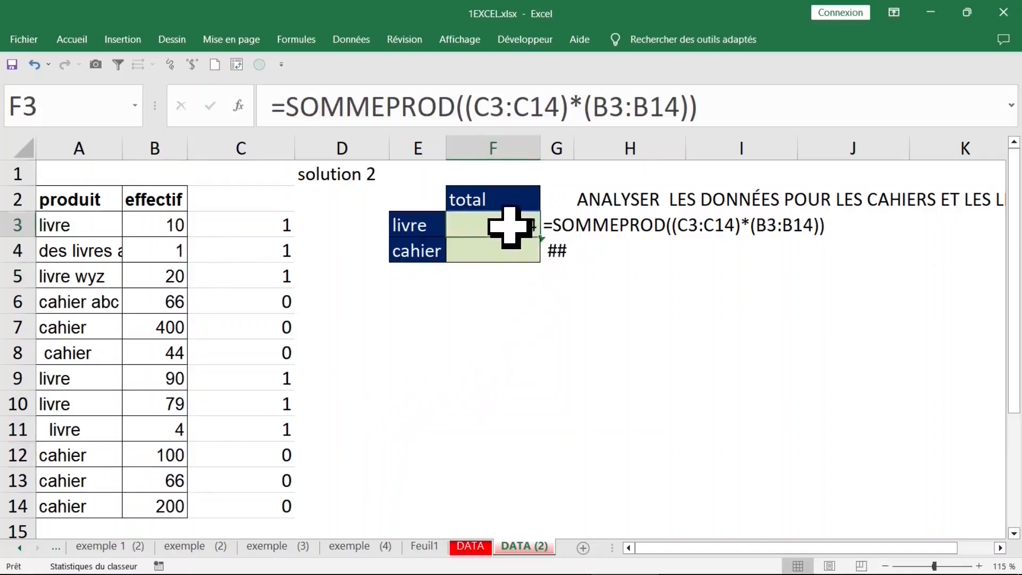
{"action": "double_click", "coordinate": [510, 226]}
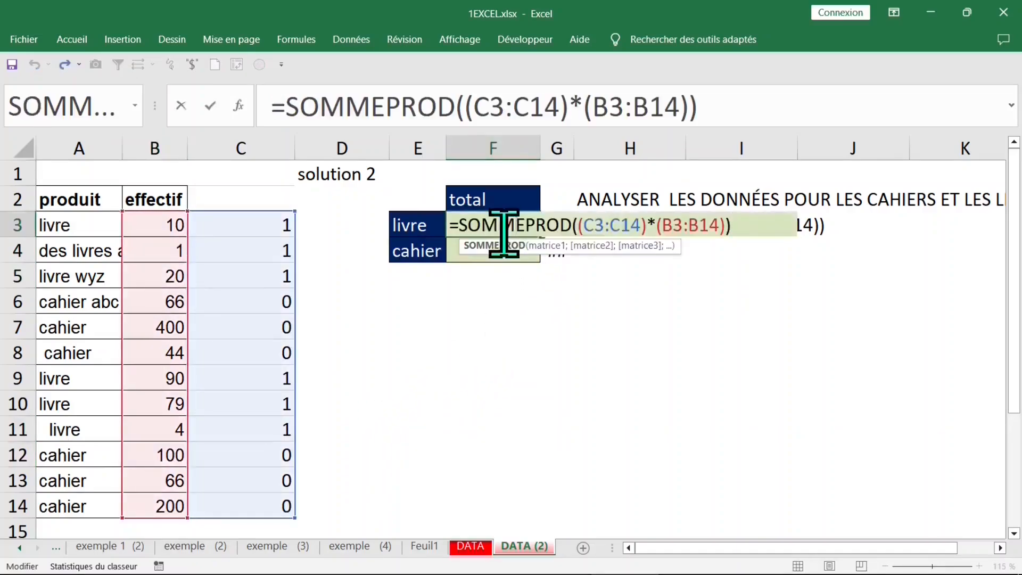
{"action": "left_click", "coordinate": [494, 101]}
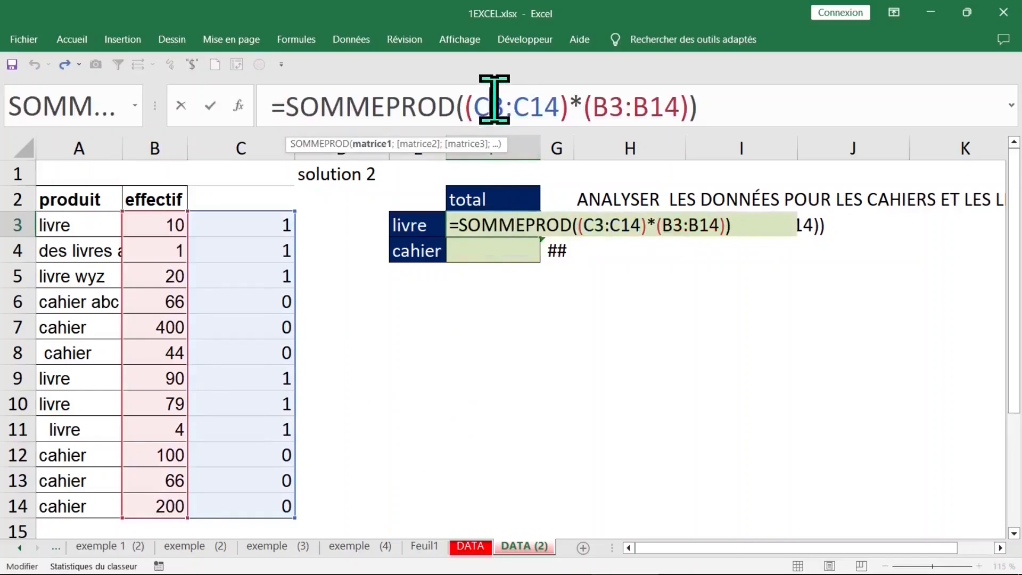
{"action": "key", "text": "F4"}
{"action": "left_click", "coordinate": [548, 103]}
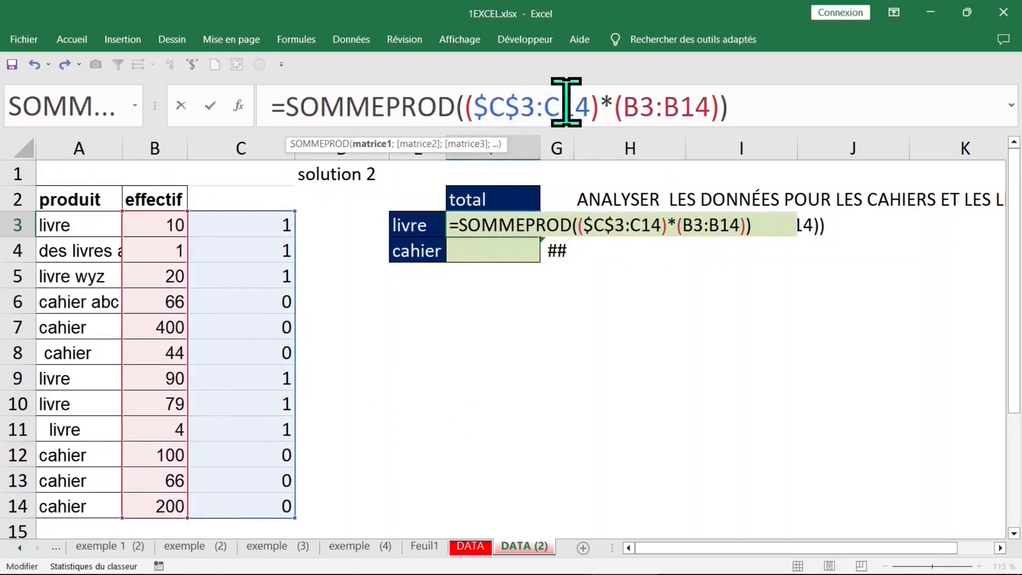
{"action": "key", "text": "F4"}
{"action": "left_click", "coordinate": [678, 101]}
{"action": "key", "text": "F4"}
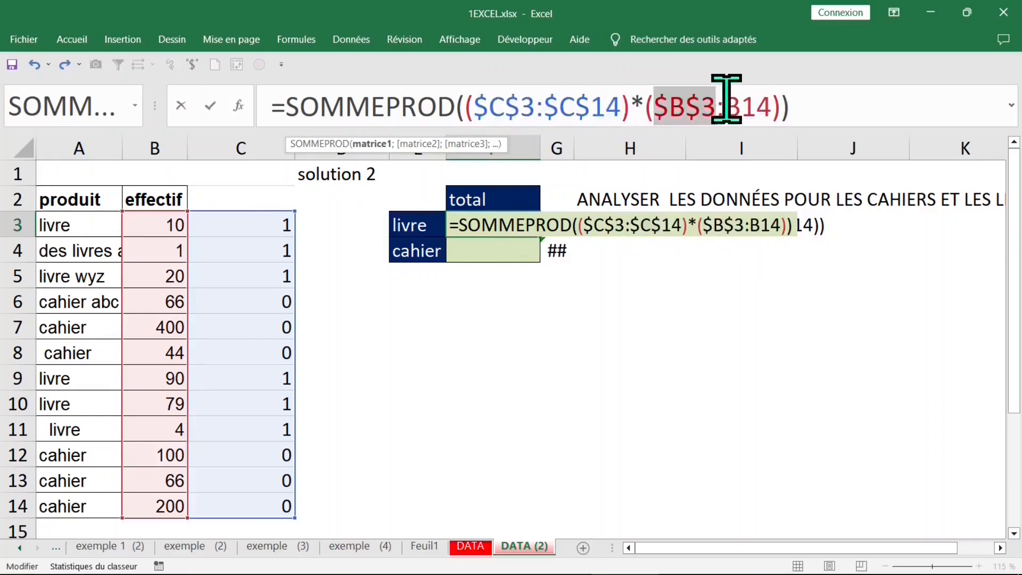
{"action": "left_click", "coordinate": [756, 101]}
{"action": "key", "text": "F4"}
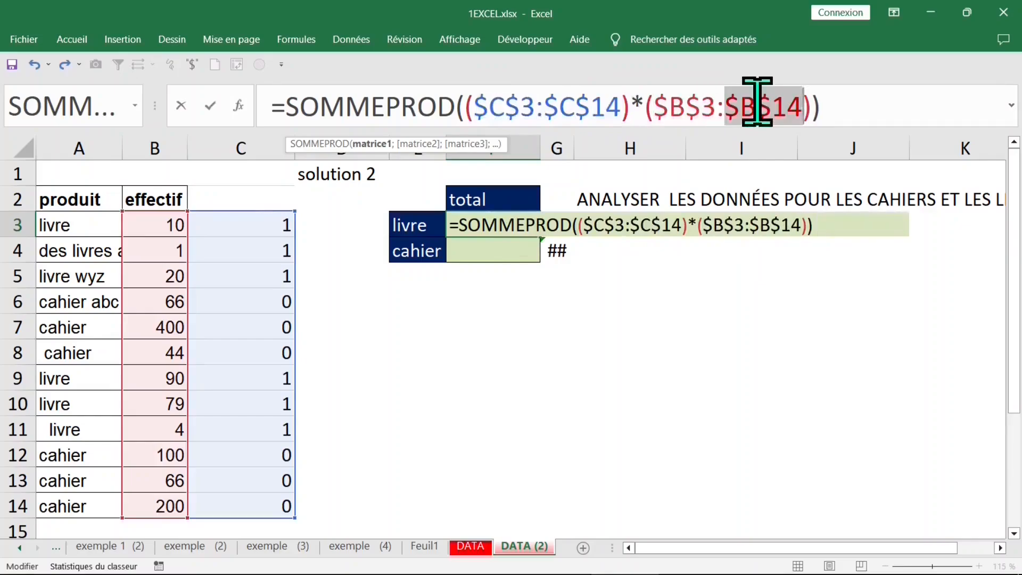
{"action": "key", "text": "Return"}
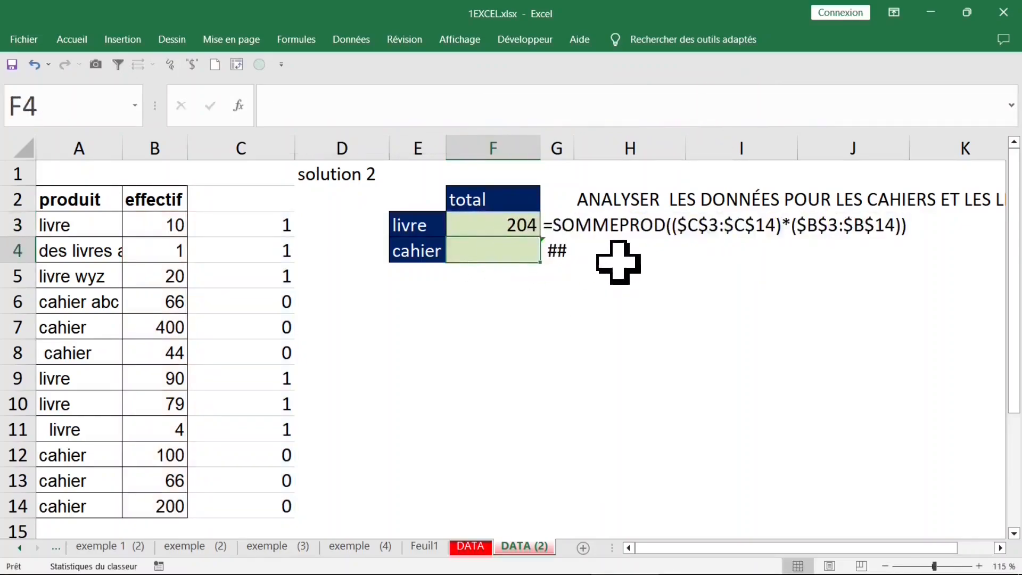
Start a SOMMEPROD formula in F4 with the condition $C$3:$C$14=0 as its first array
{"action": "type", "text": "=somme"}
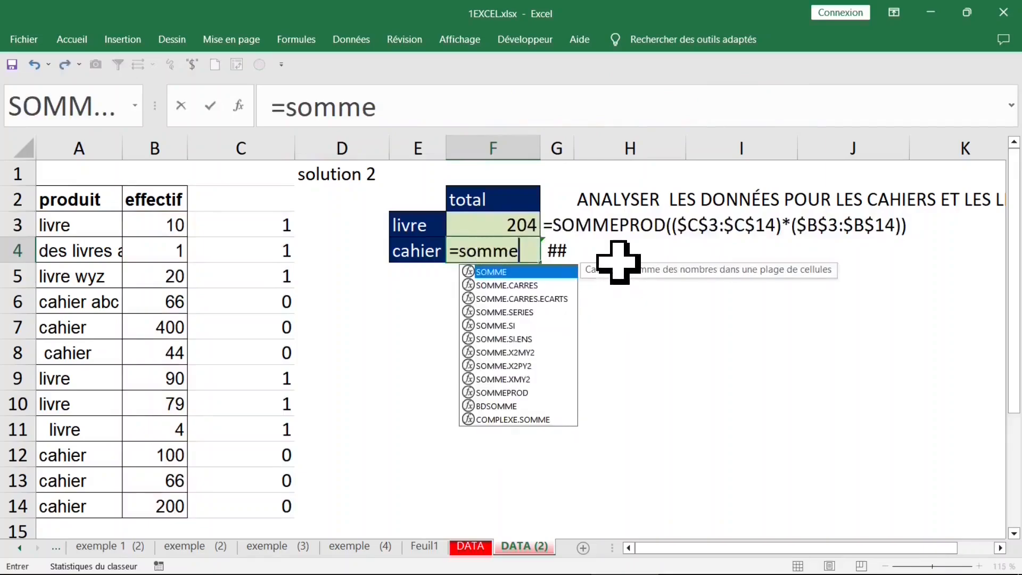
{"action": "key", "text": "Tab"}
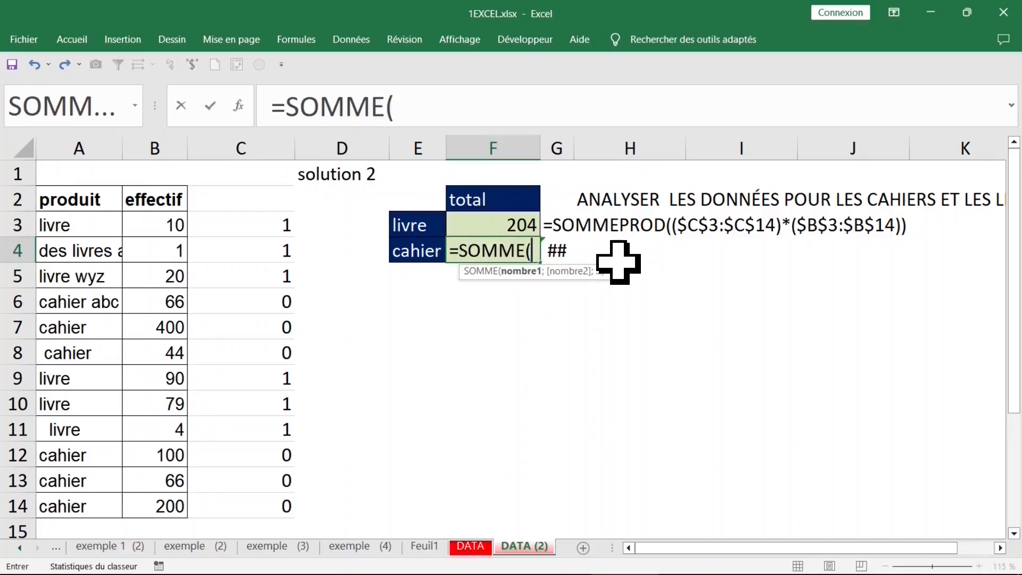
{"action": "key", "text": "BackSpace"}
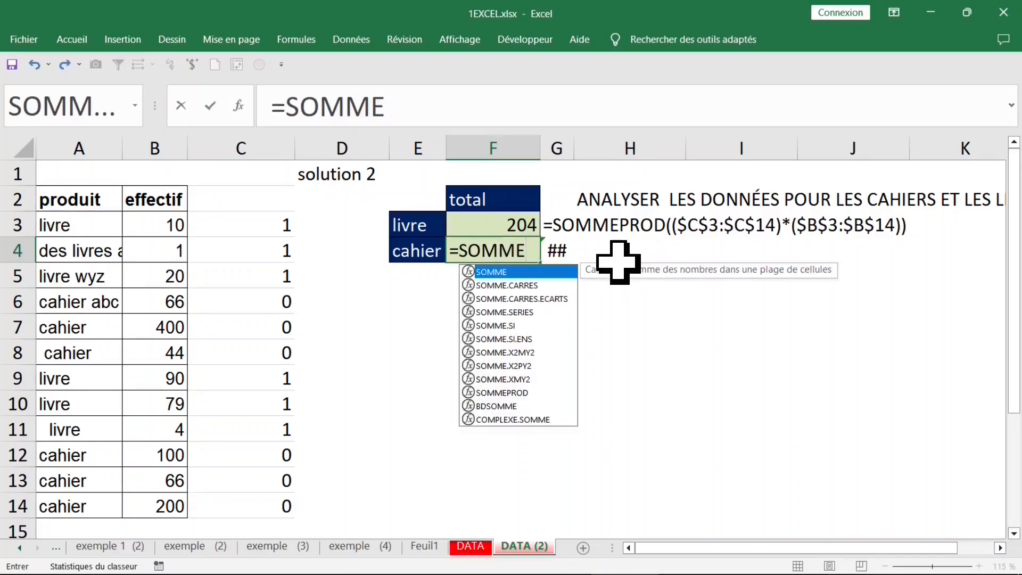
{"action": "type", "text": "prod"}
{"action": "key", "text": "Tab"}
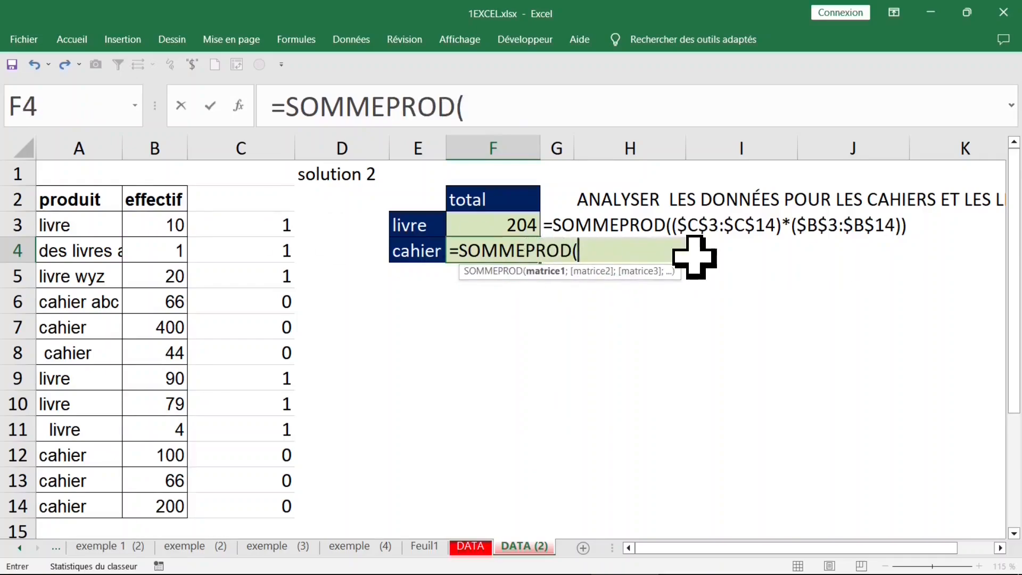
{"action": "key", "text": "ctrl+a"}
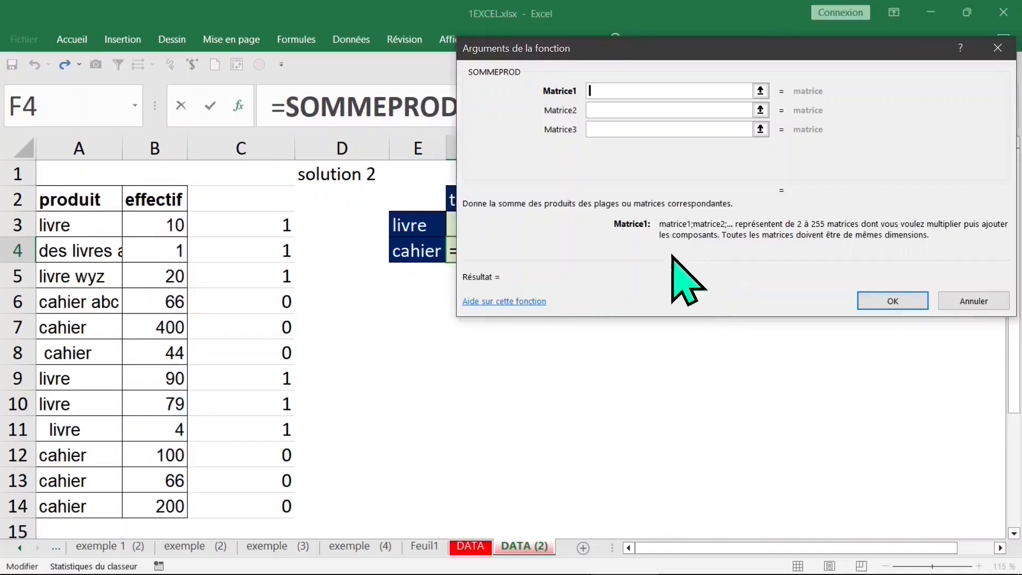
{"action": "left_click", "coordinate": [248, 224]}
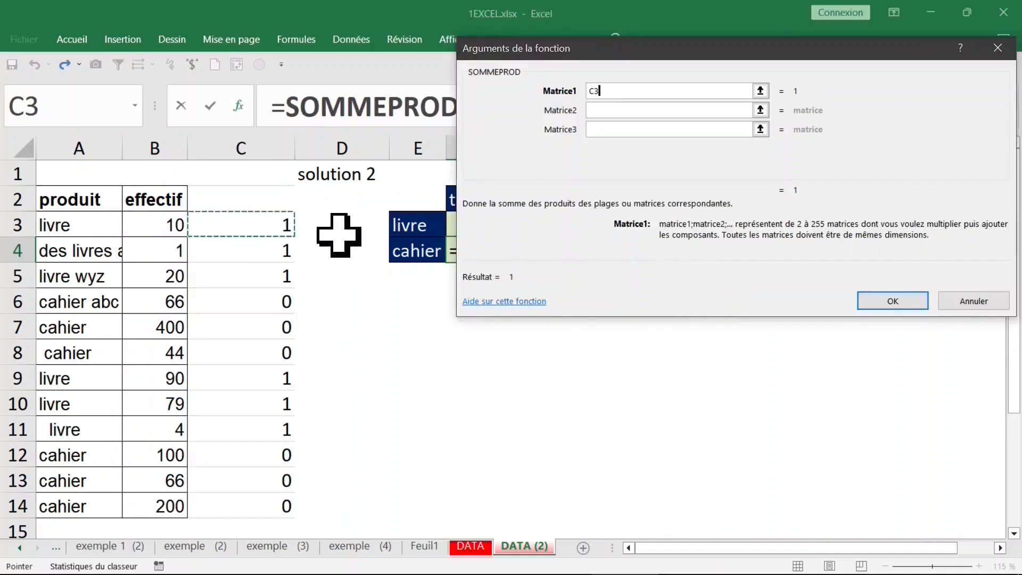
{"action": "key", "text": "ctrl+shift+Down"}
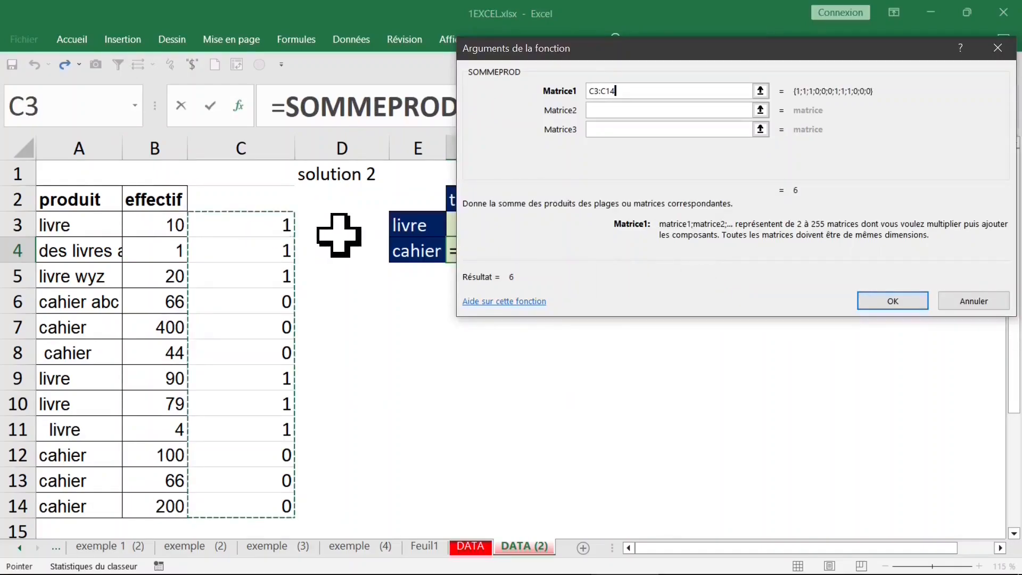
{"action": "key", "text": "F4"}
{"action": "type", "text": "="}
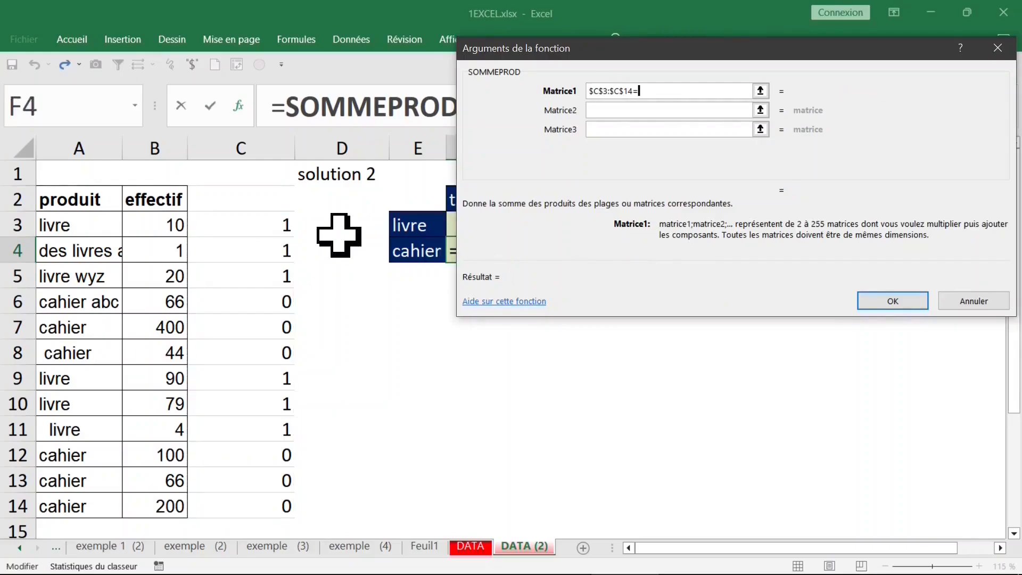
{"action": "type", "text": "0"}
Set B3:B14 as the second array of the SOMMEPROD function in F4
{"action": "left_click", "coordinate": [602, 111]}
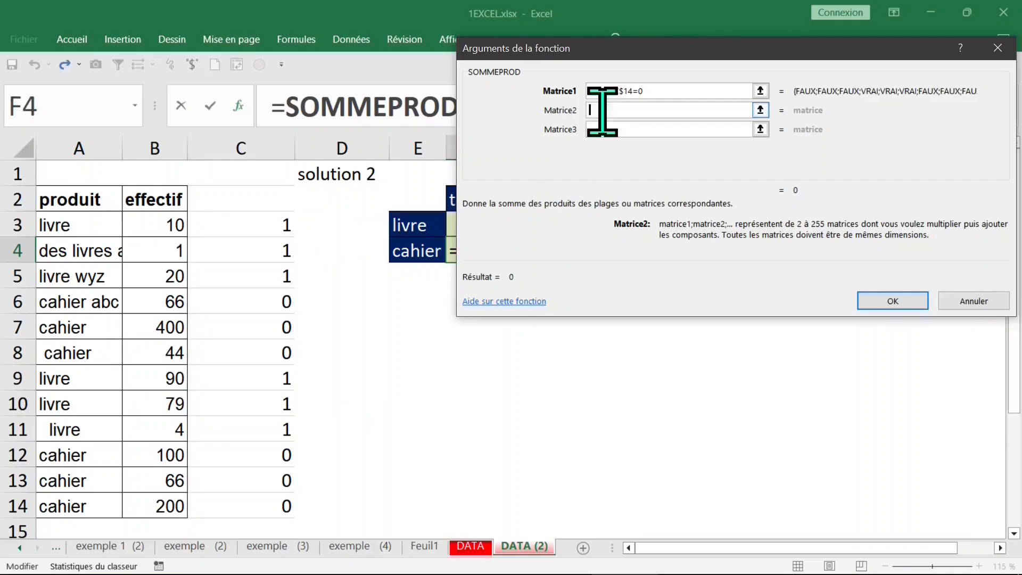
{"action": "left_click", "coordinate": [160, 225]}
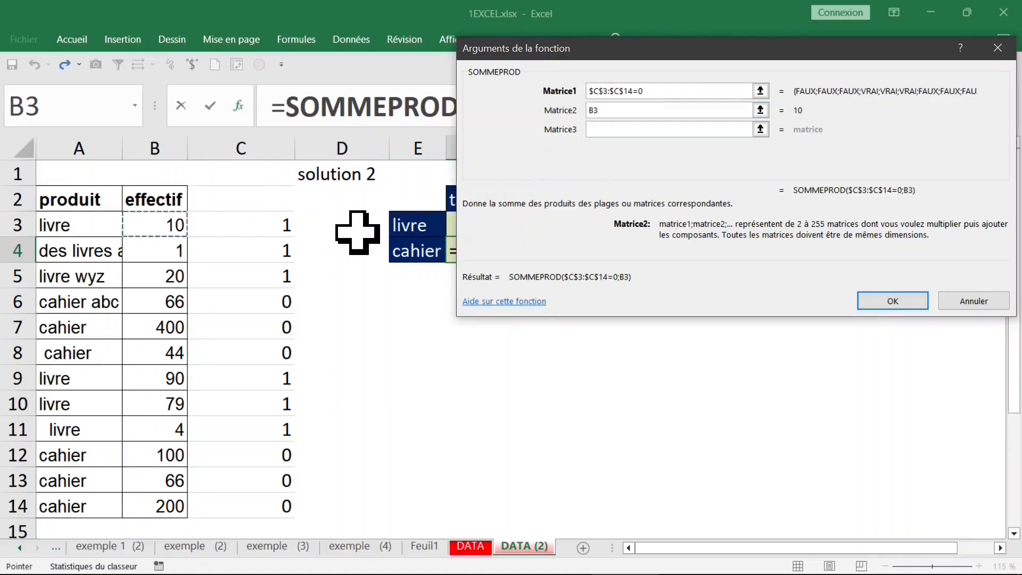
{"action": "key", "text": "ctrl+shift+Down"}
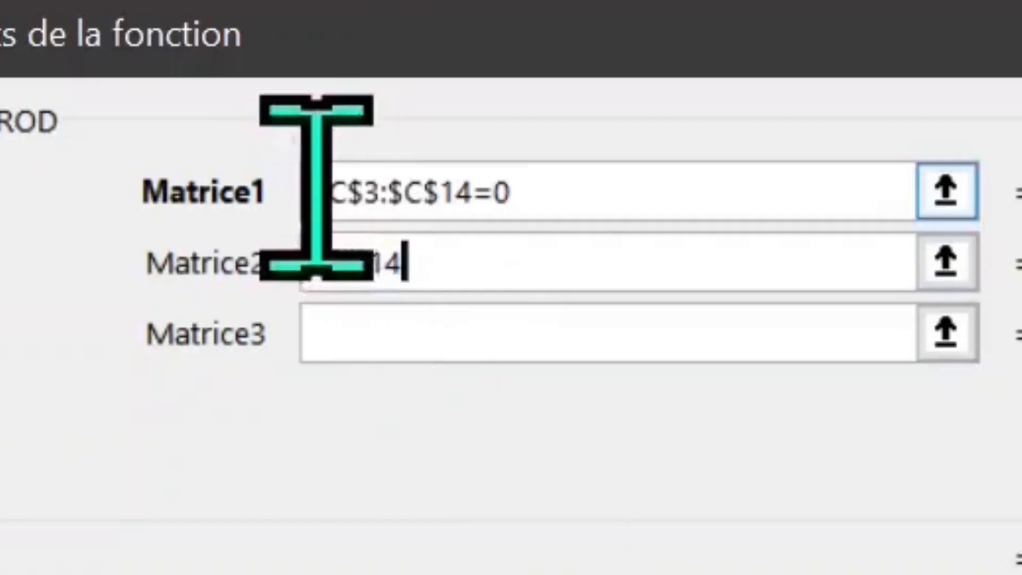
Convert the first array to numbers as --($C$3:$C$14=0) and validate the F4 formula
{"action": "left_click", "coordinate": [591, 90]}
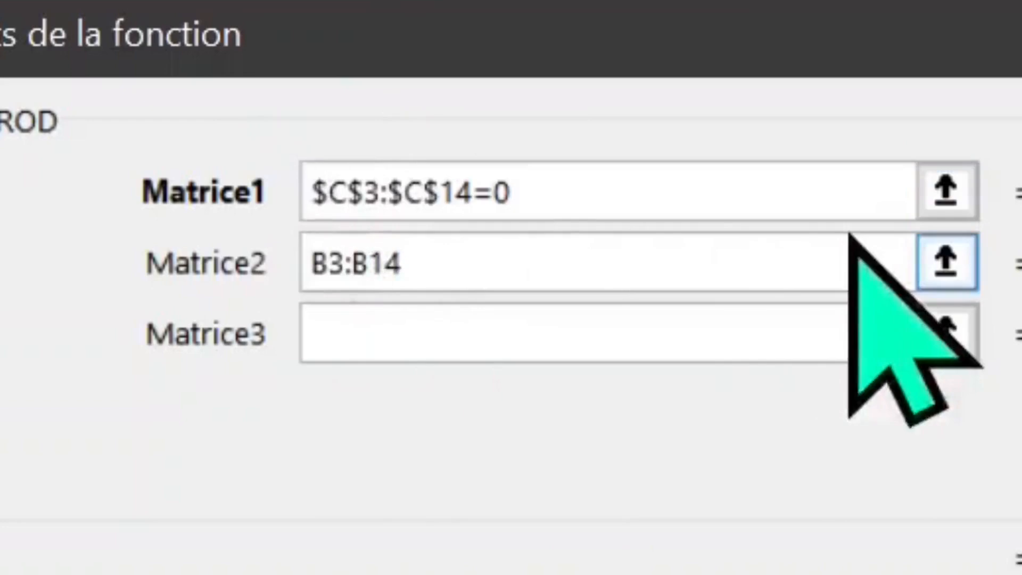
{"action": "type", "text": "--"}
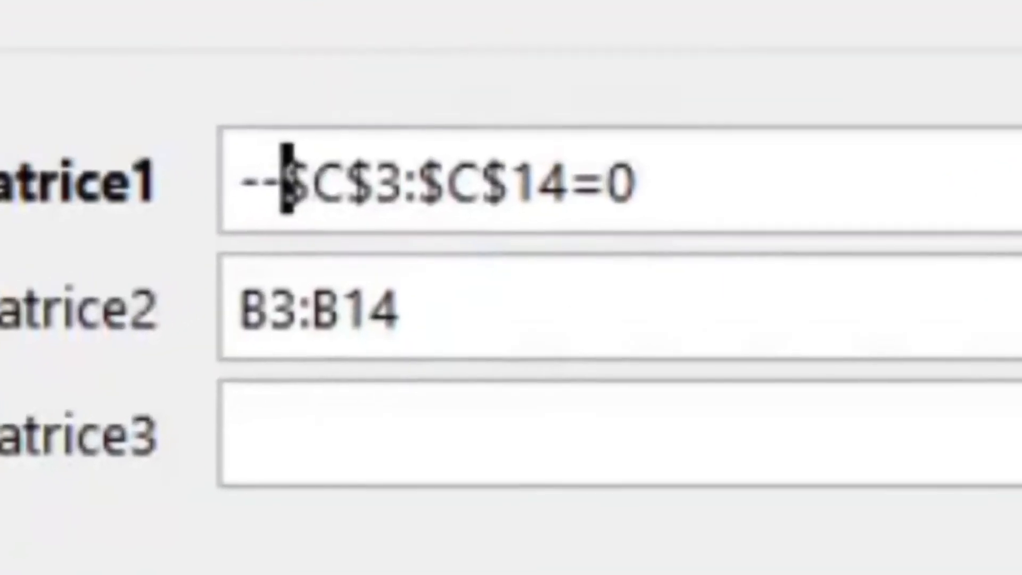
{"action": "type", "text": "("}
{"action": "key", "text": "End"}
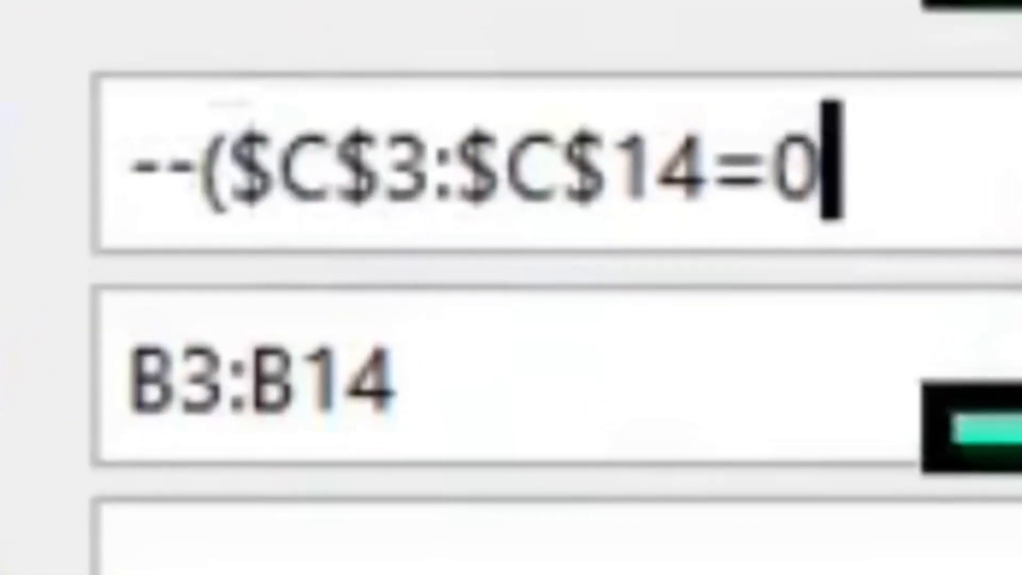
{"action": "type", "text": ")"}
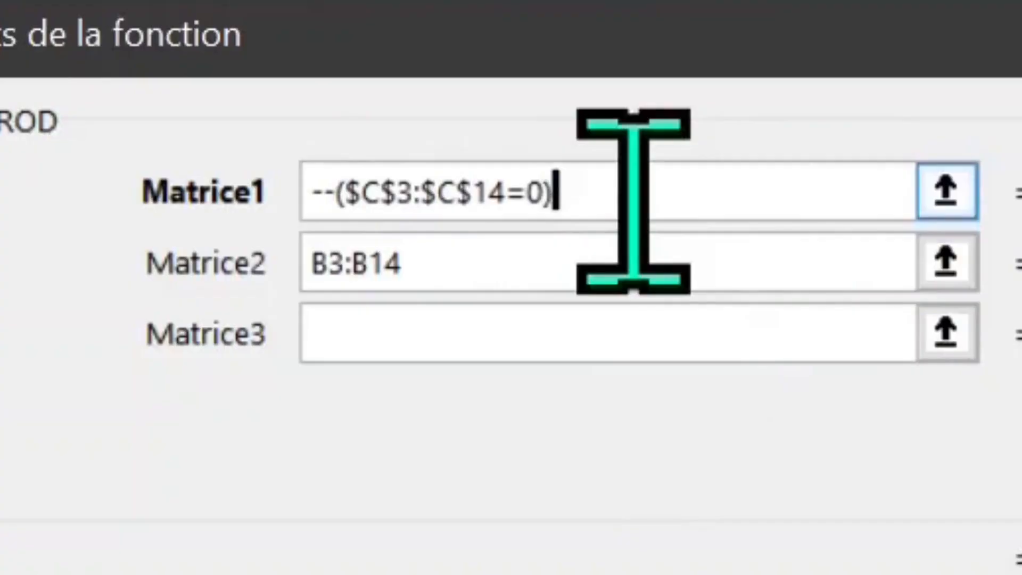
{"action": "key", "text": "Return"}
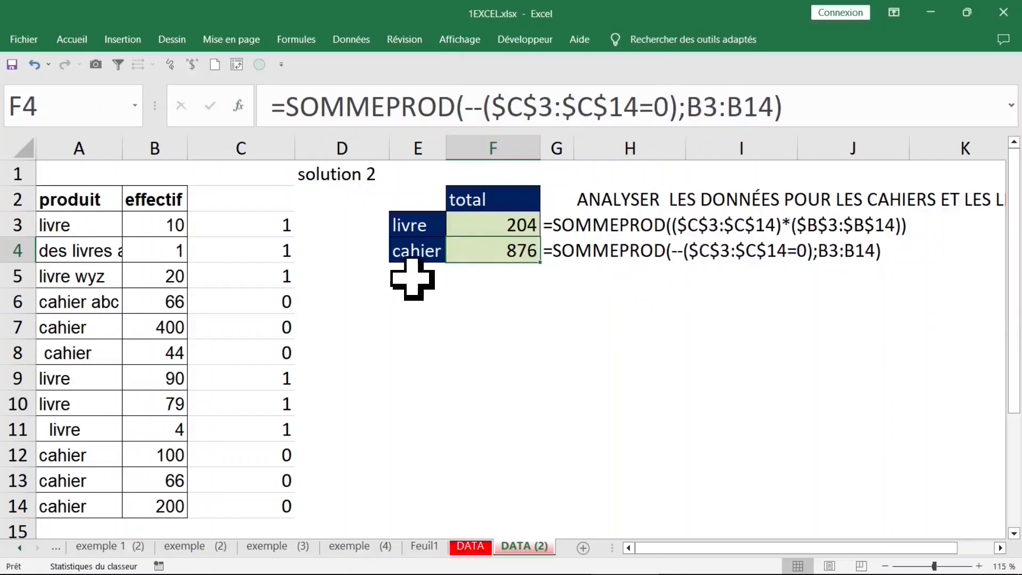
Enter "solution 2" in D5 and copy the cahier label from E4 into E5
{"action": "left_click", "coordinate": [412, 279]}
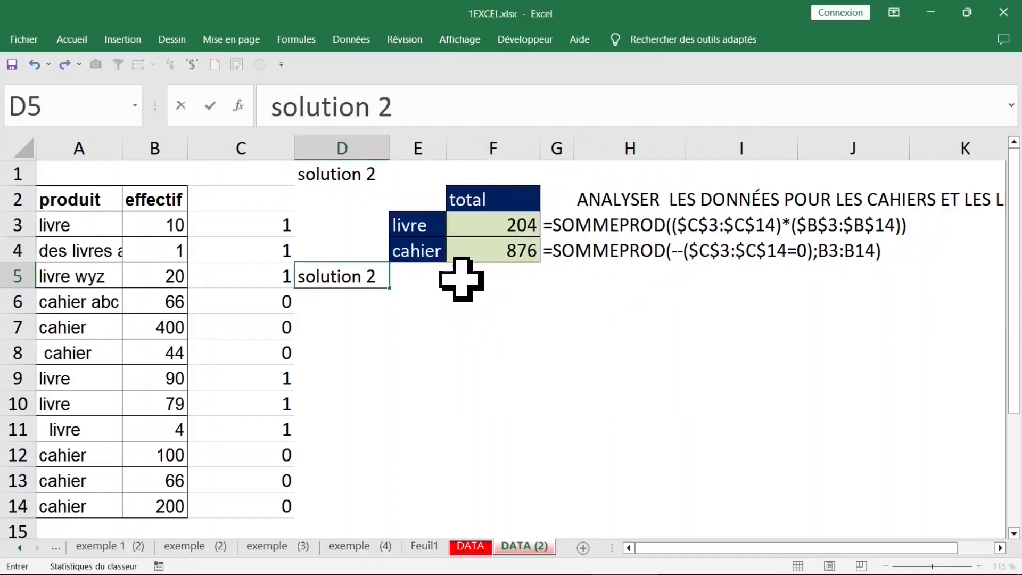
{"action": "left_click", "coordinate": [458, 280]}
{"action": "left_click", "coordinate": [432, 282]}
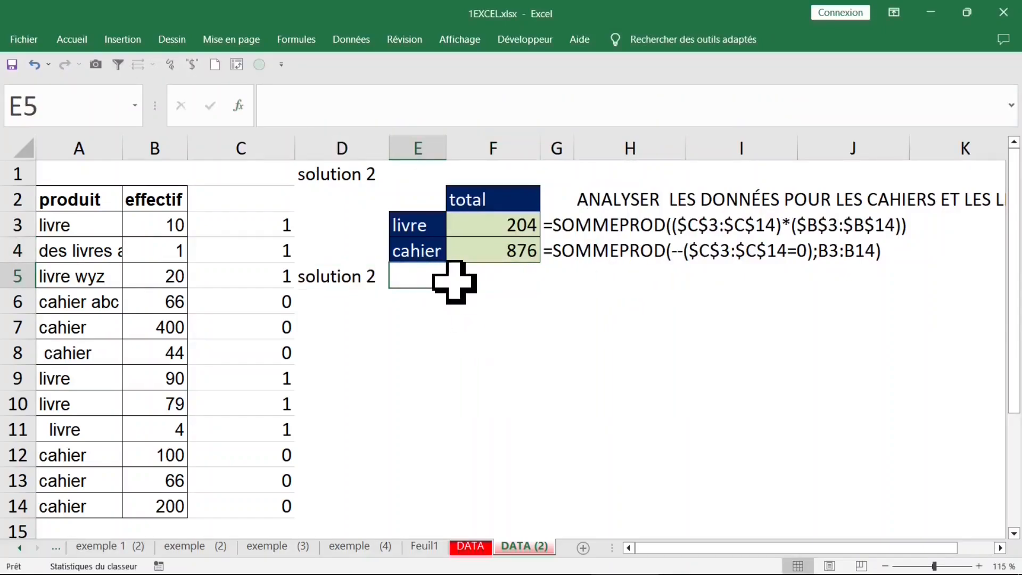
{"action": "key", "text": "ctrl+d"}
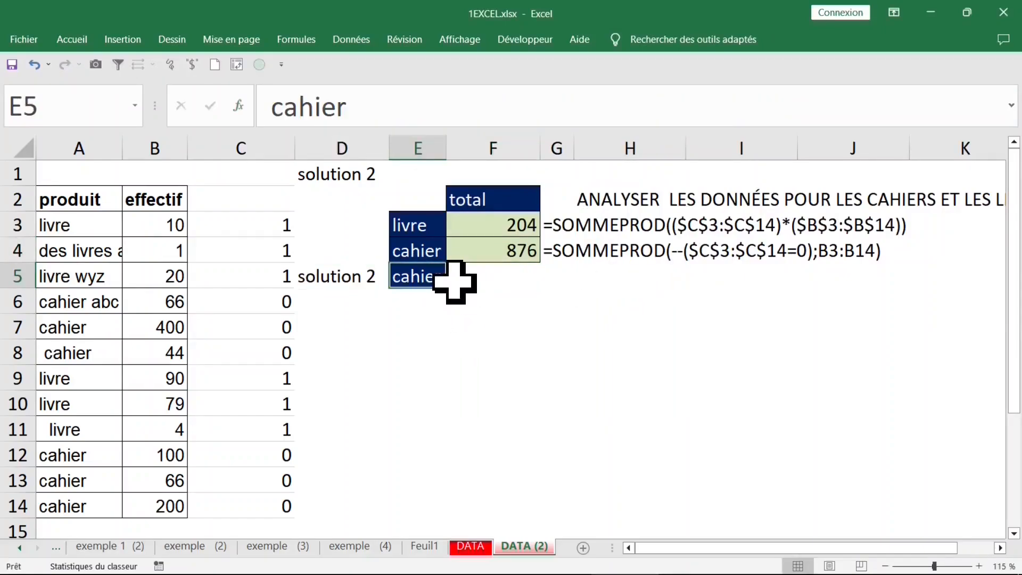
Start a SOMMEPROD formula in F5 with the absolute effectif range $B$3:$B$14
{"action": "left_click", "coordinate": [506, 281]}
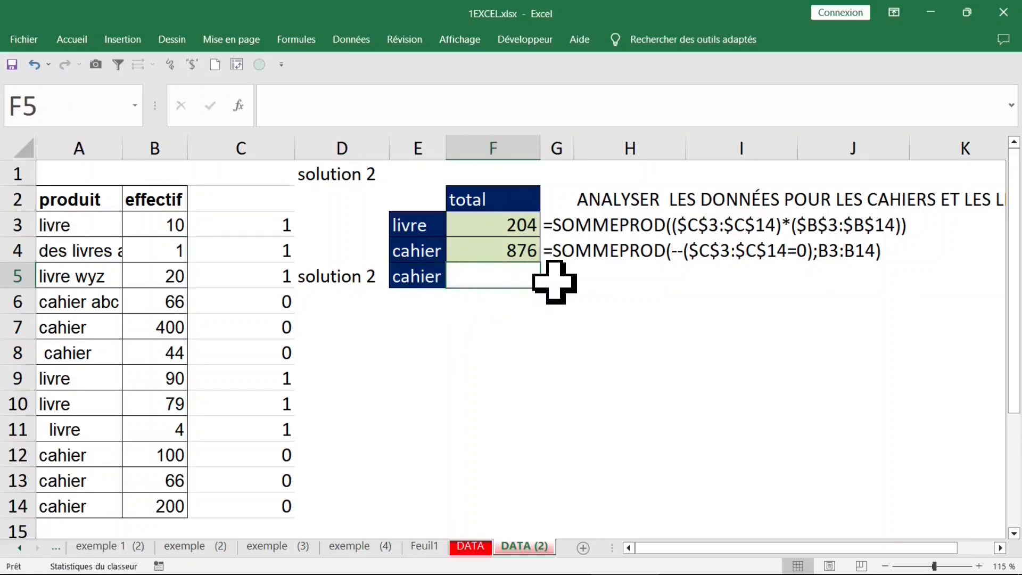
{"action": "type", "text": "=sommeprod"}
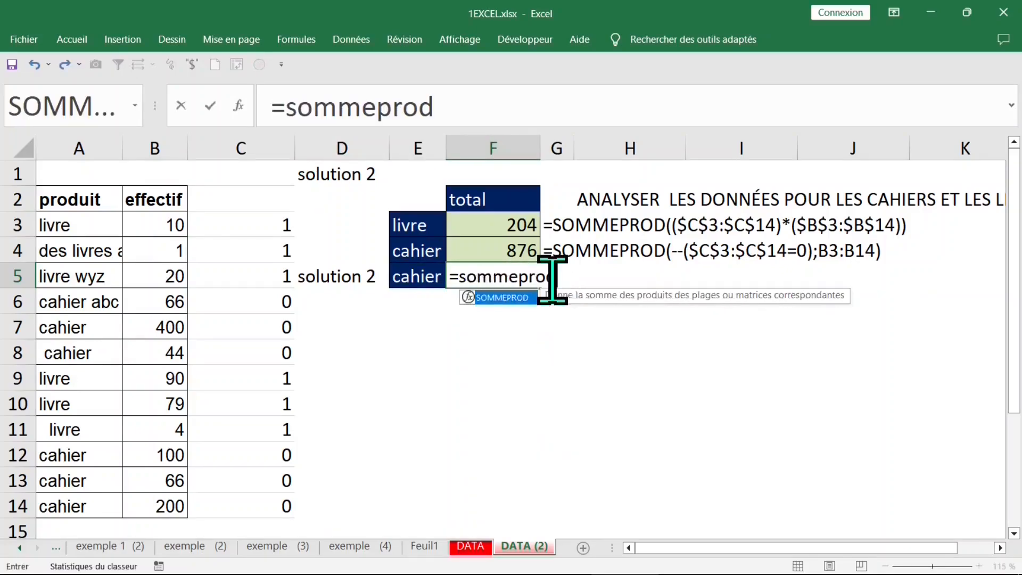
{"action": "key", "text": "Tab"}
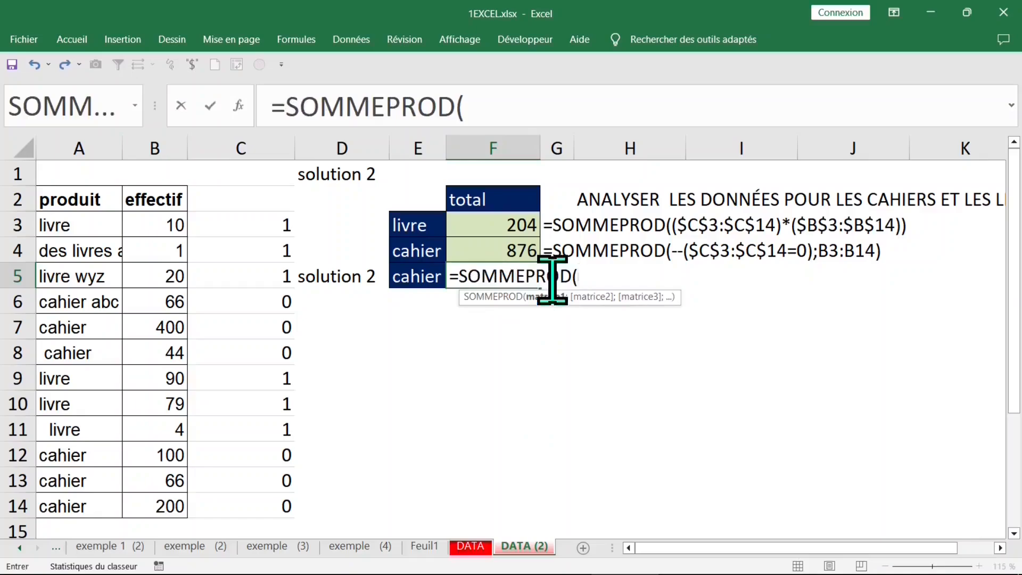
{"action": "left_click", "coordinate": [159, 228]}
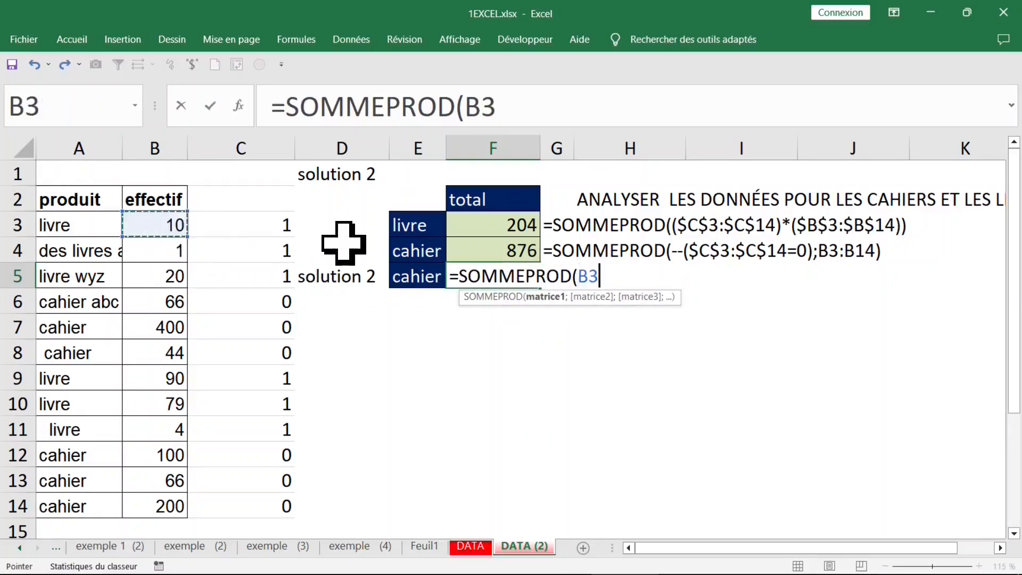
{"action": "key", "text": "ctrl+shift+Down"}
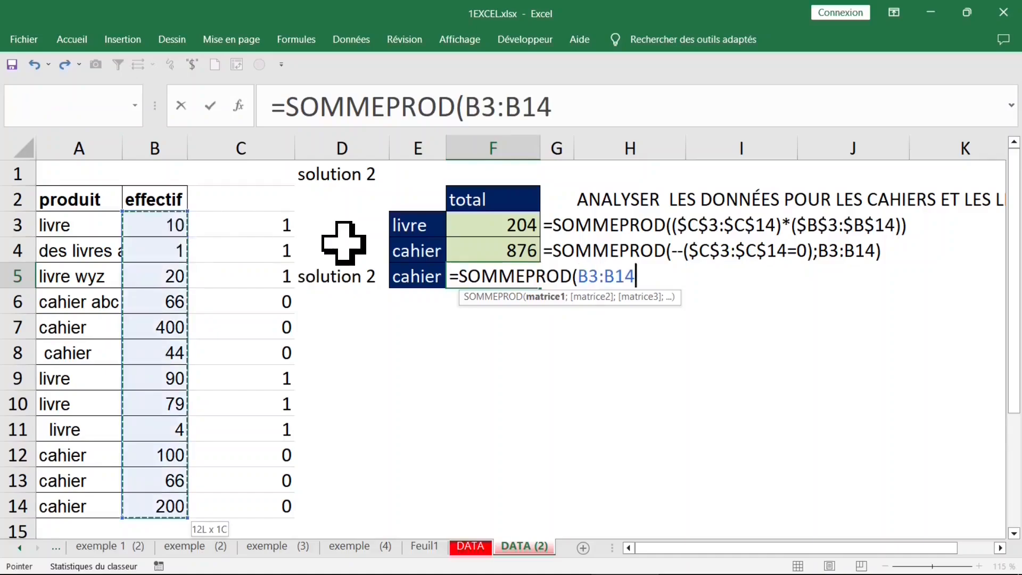
{"action": "key", "text": "F4"}
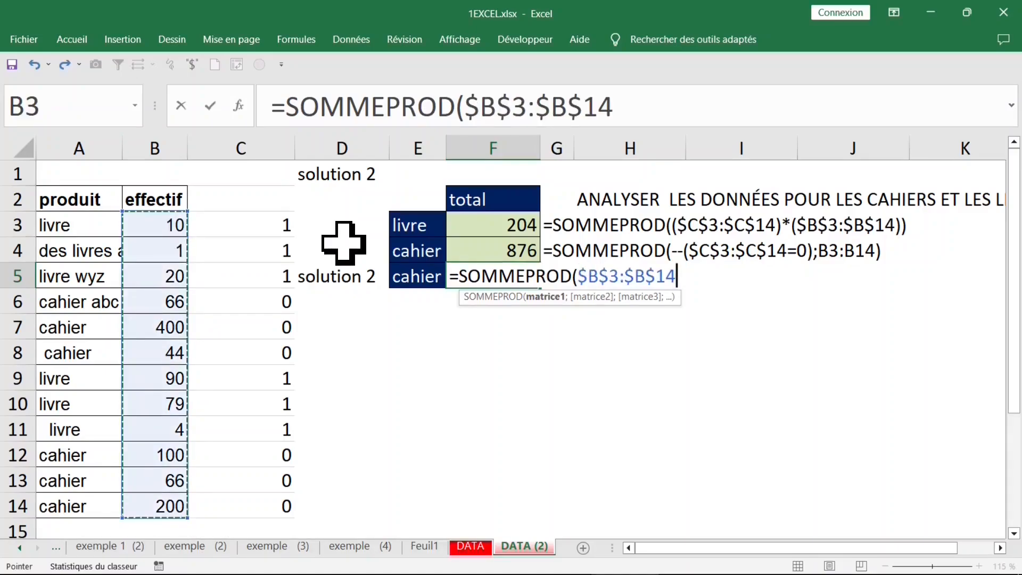
{"action": "type", "text": ")"}
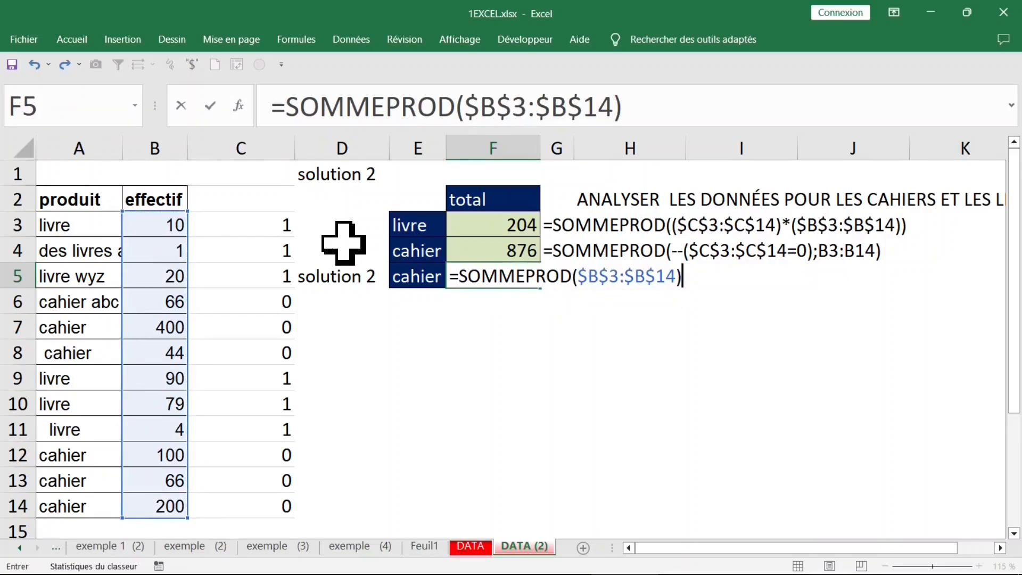
Multiply by the condition on column C, completing F5 as =SOMMEPROD(($B$3:$B$14)*($C$3:$C$14<>1))
{"action": "type", "text": "*("}
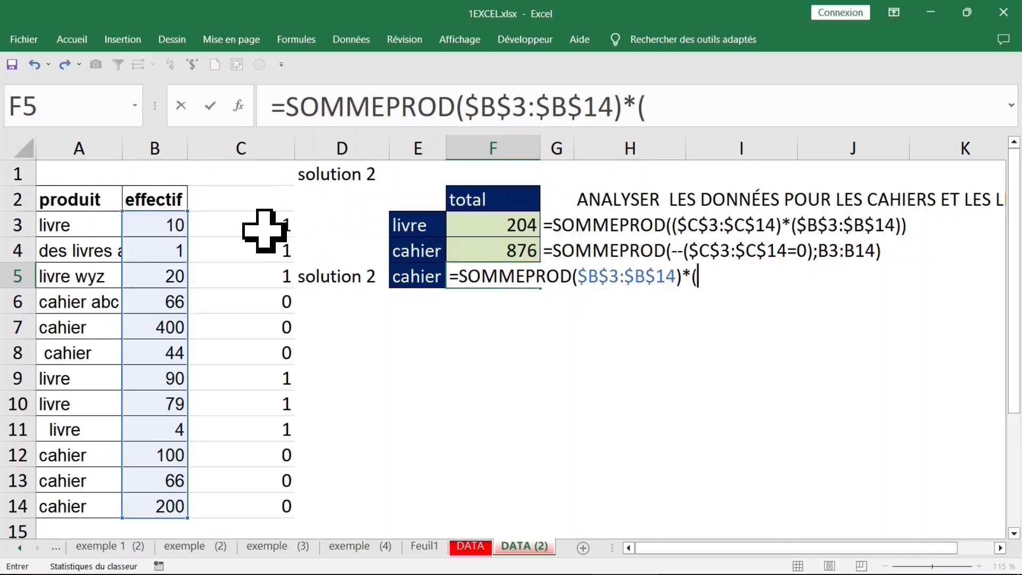
{"action": "left_click_drag", "start_coordinate": [265, 230], "coordinate": [256, 505]}
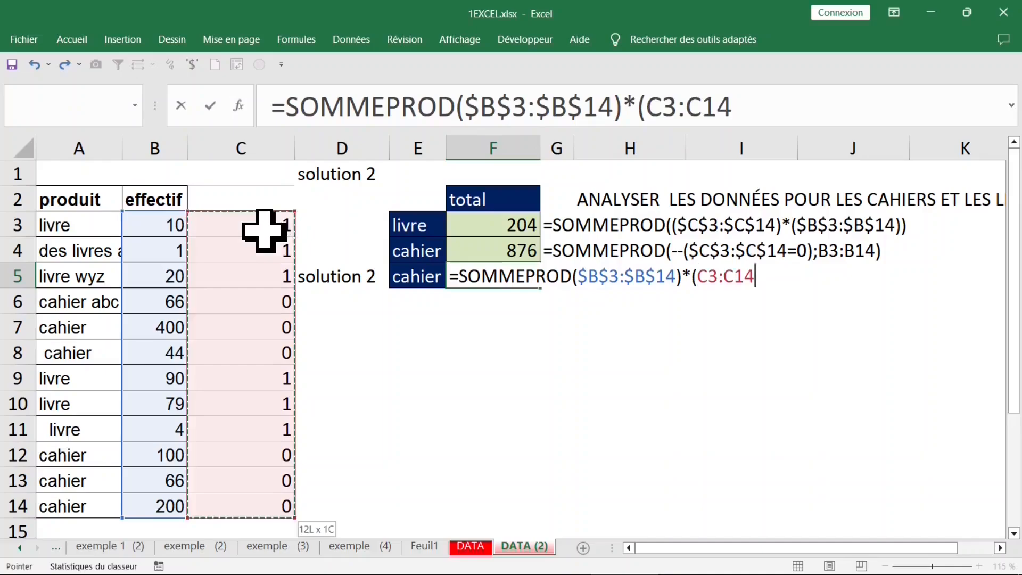
{"action": "key", "text": "F4"}
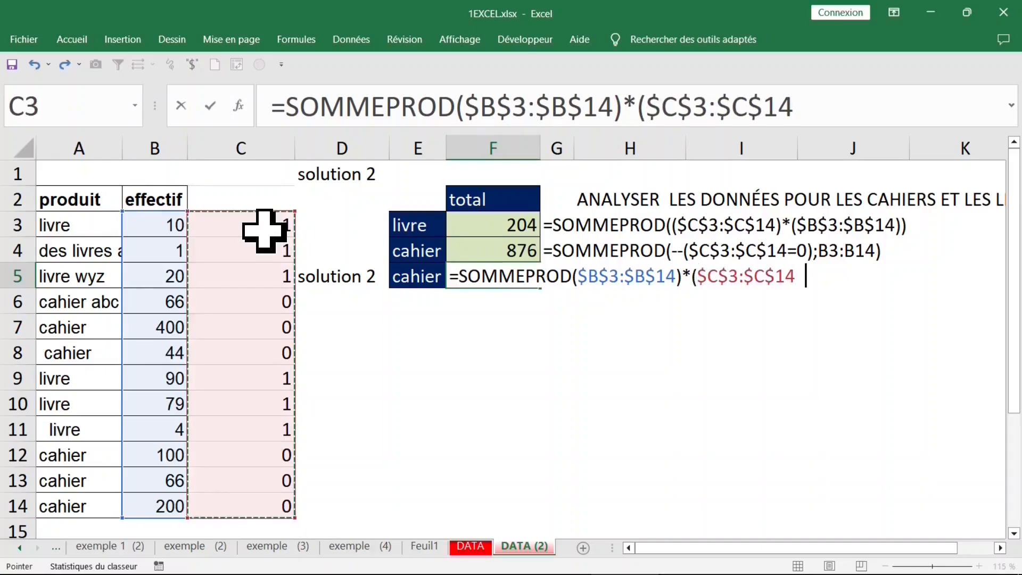
{"action": "type", "text": "<>"}
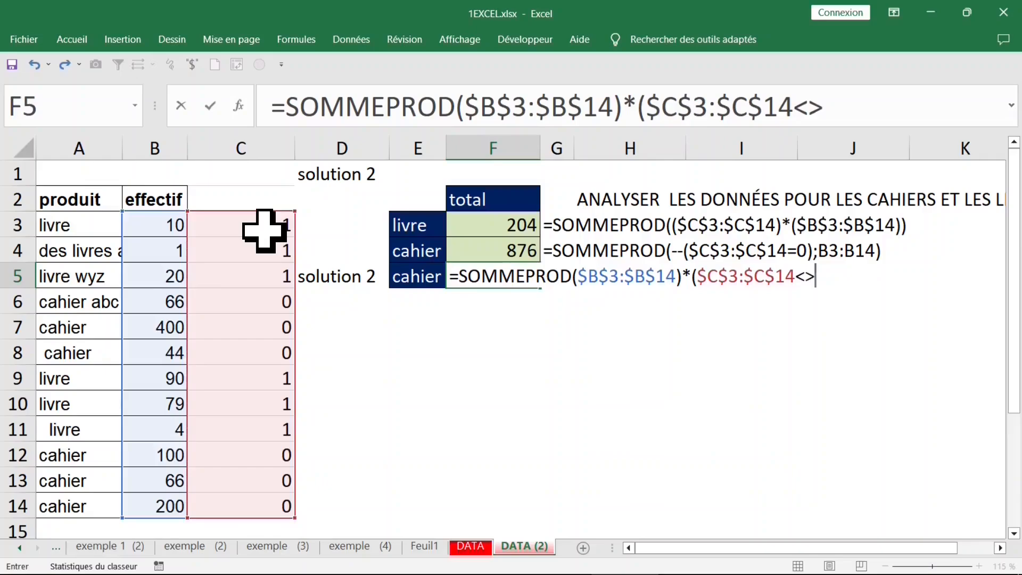
{"action": "type", "text": "1))"}
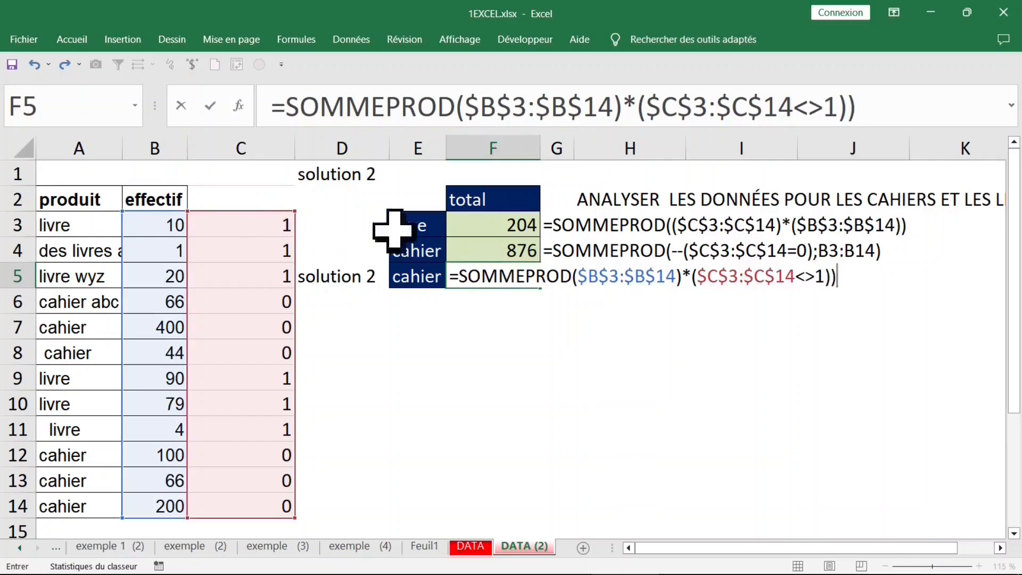
{"action": "left_click", "coordinate": [572, 276]}
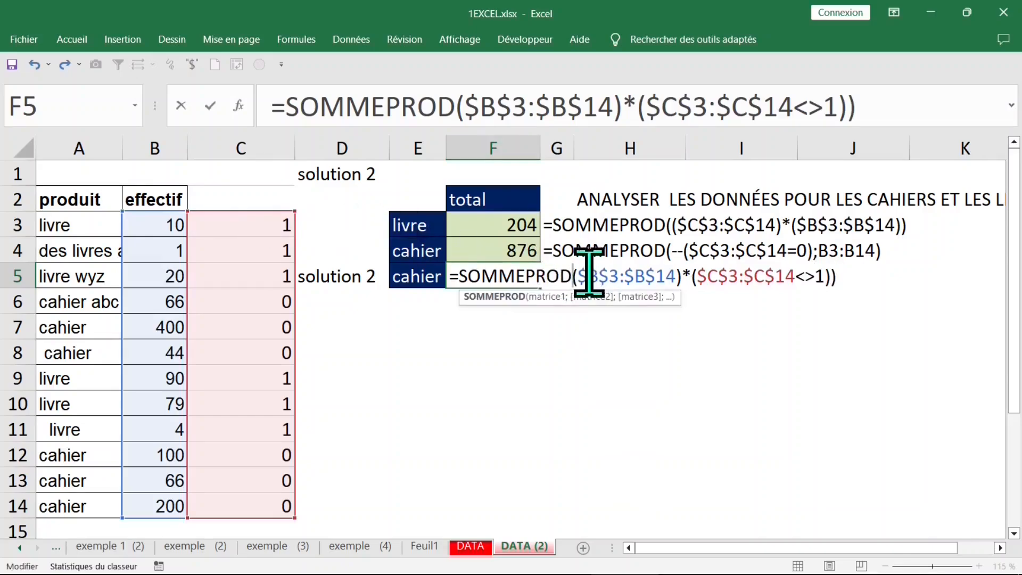
{"action": "type", "text": "("}
{"action": "key", "text": "Return"}
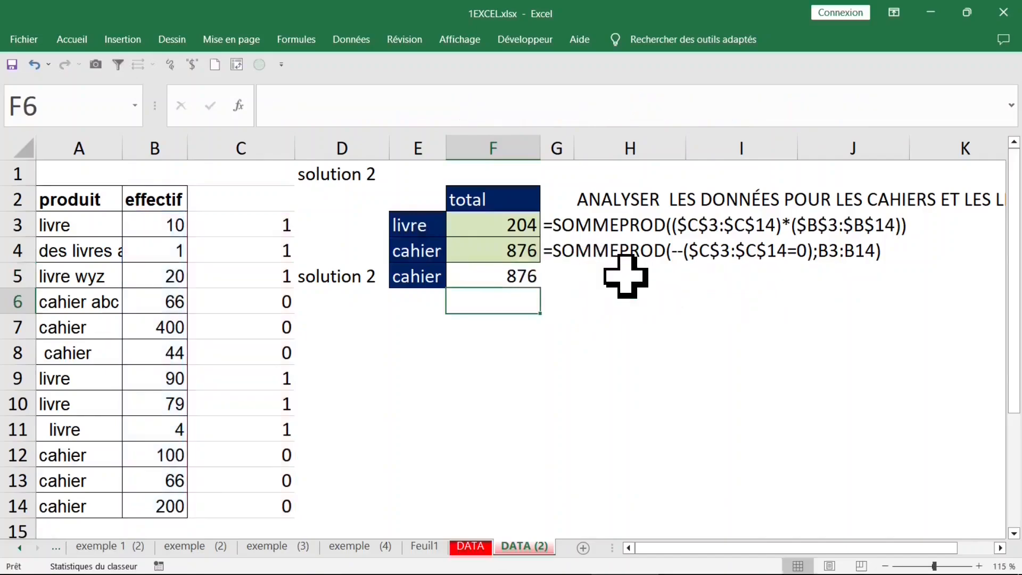
Examine the SOMMEPROD formula in F5 with its referenced effectif and column C ranges, and the ESTNUM/TROUVE formula in C3
{"action": "left_click", "coordinate": [505, 281]}
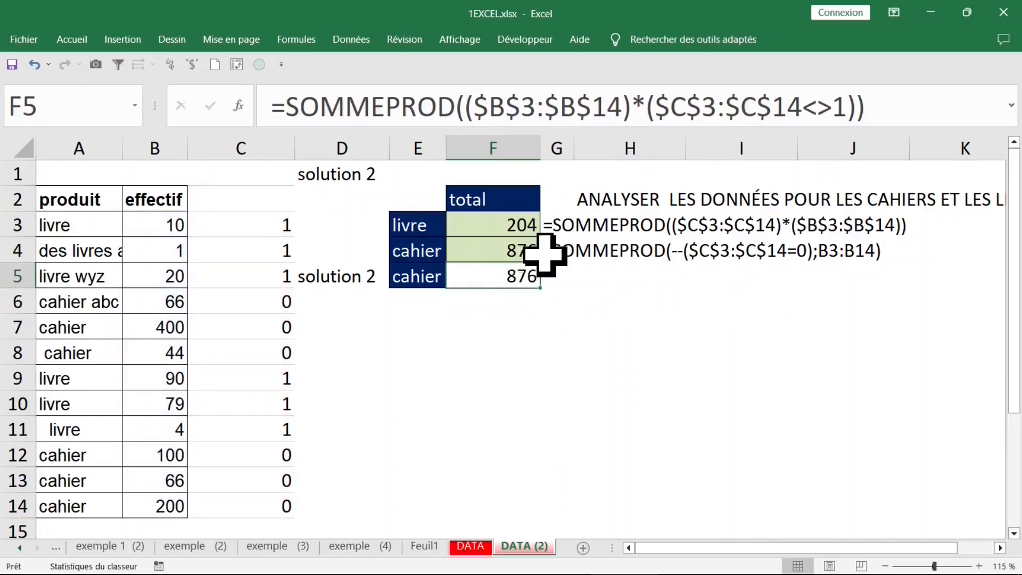
{"action": "left_click", "coordinate": [807, 106]}
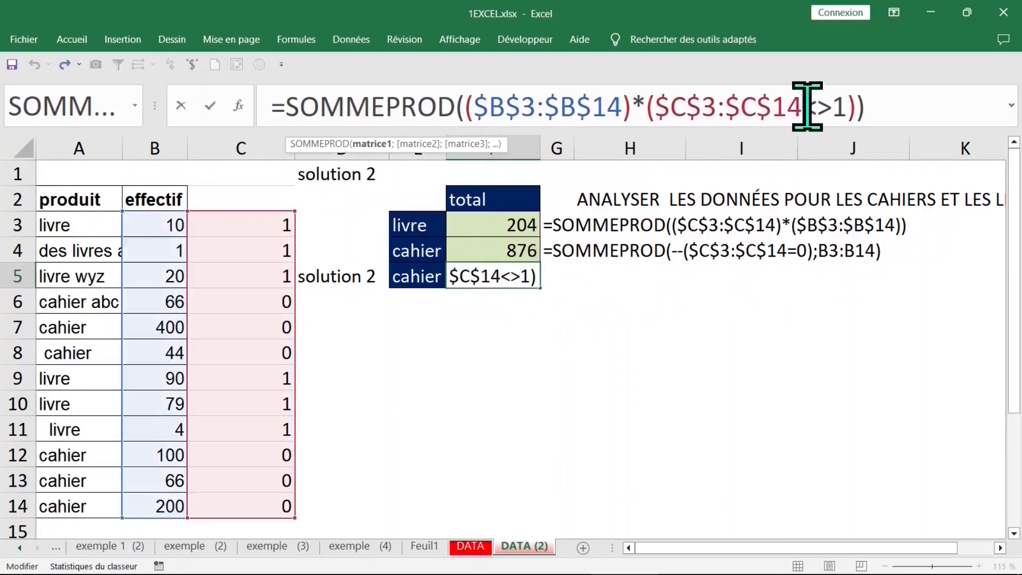
{"action": "key", "text": "Escape"}
{"action": "double_click", "coordinate": [512, 277]}
{"action": "key", "text": "Return"}
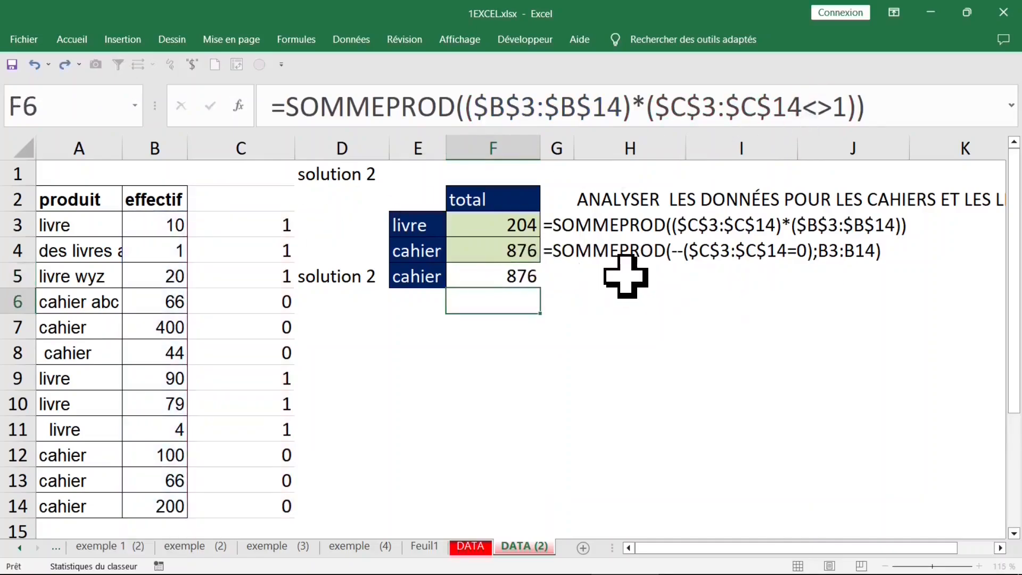
{"action": "left_click", "coordinate": [503, 281]}
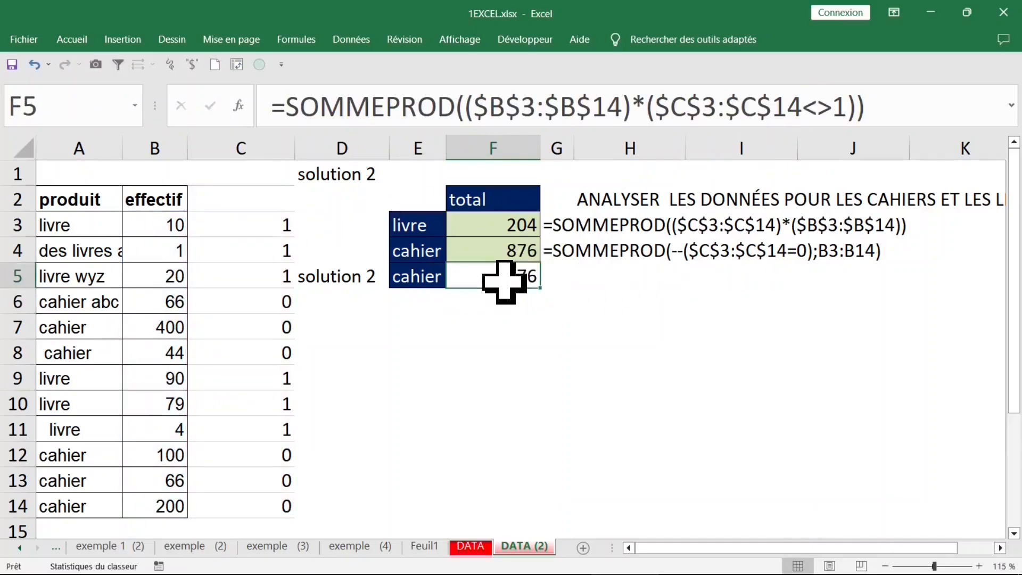
{"action": "left_click", "coordinate": [807, 107]}
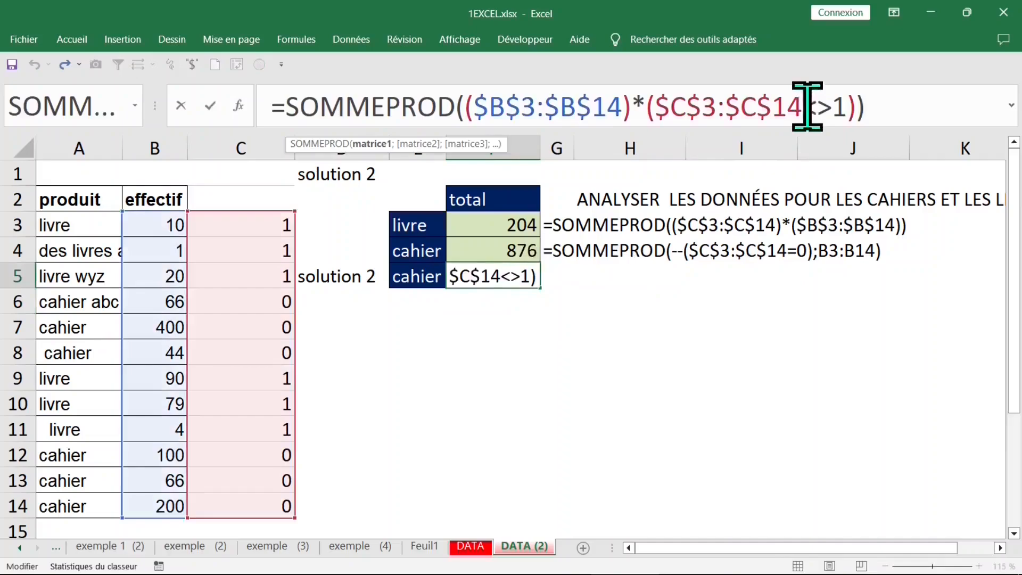
{"action": "key", "text": "Return"}
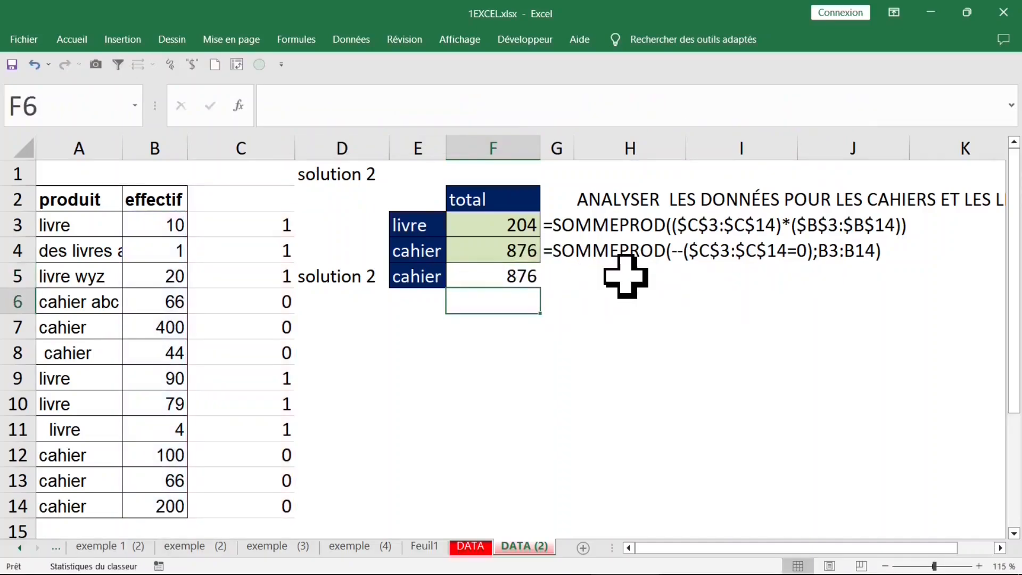
{"action": "left_click", "coordinate": [505, 277]}
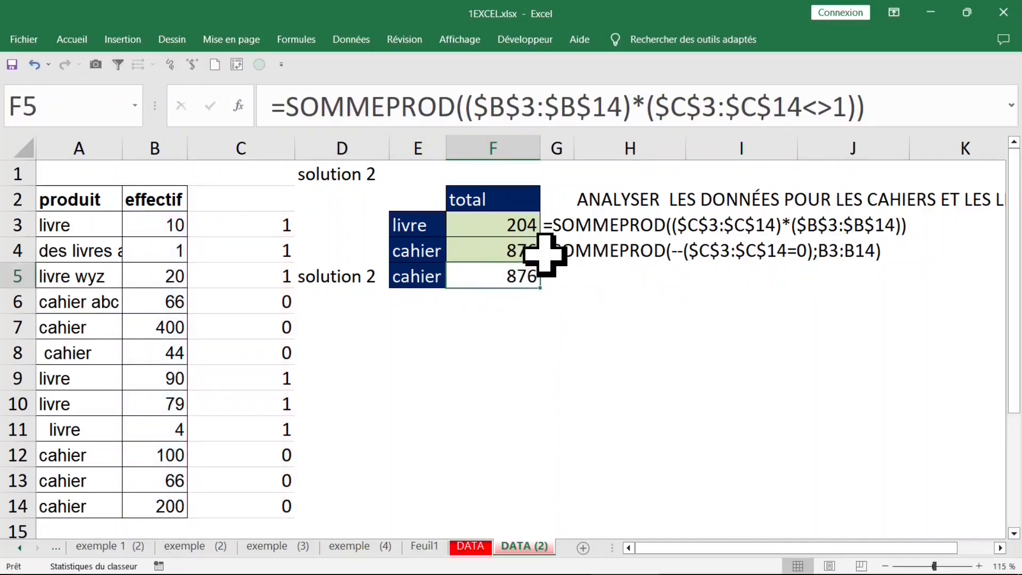
{"action": "left_click", "coordinate": [807, 107]}
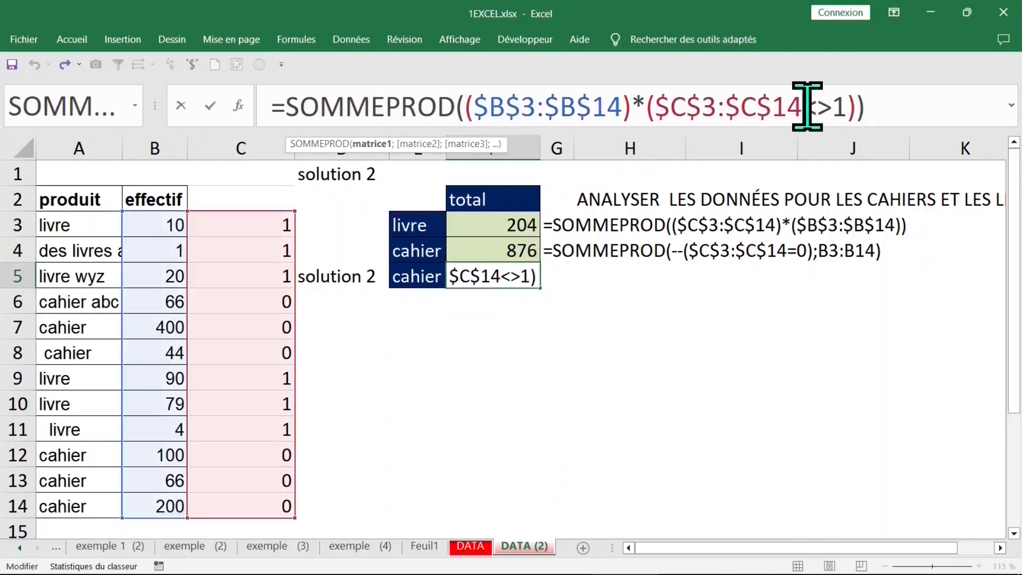
{"action": "key", "text": "Return"}
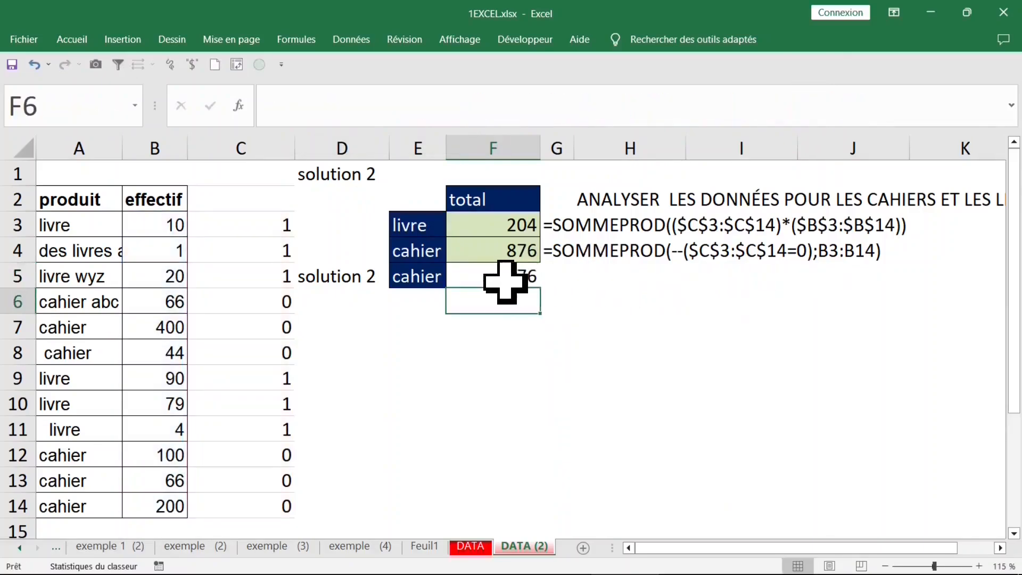
{"action": "left_click", "coordinate": [504, 276]}
{"action": "left_click", "coordinate": [251, 227]}
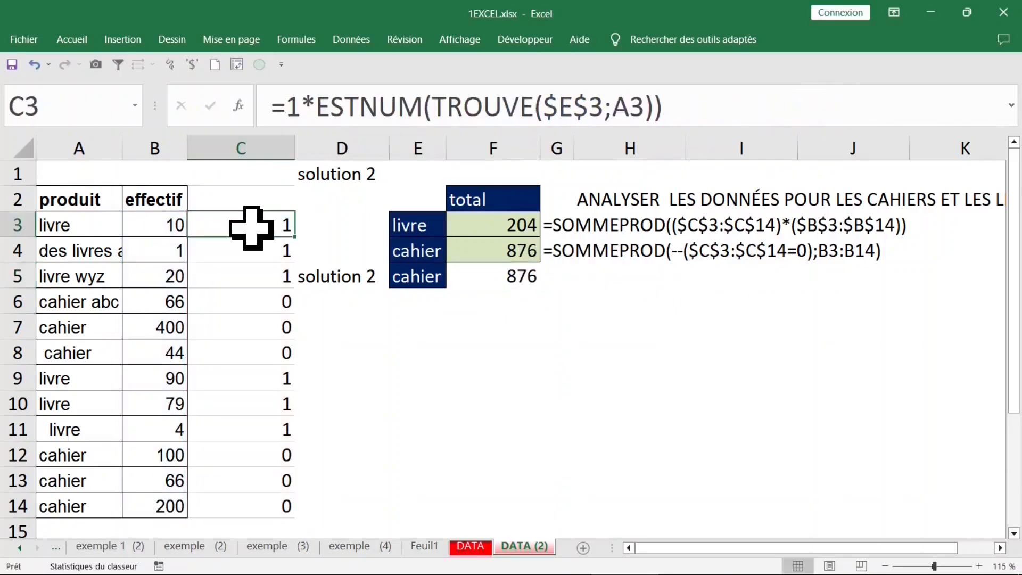